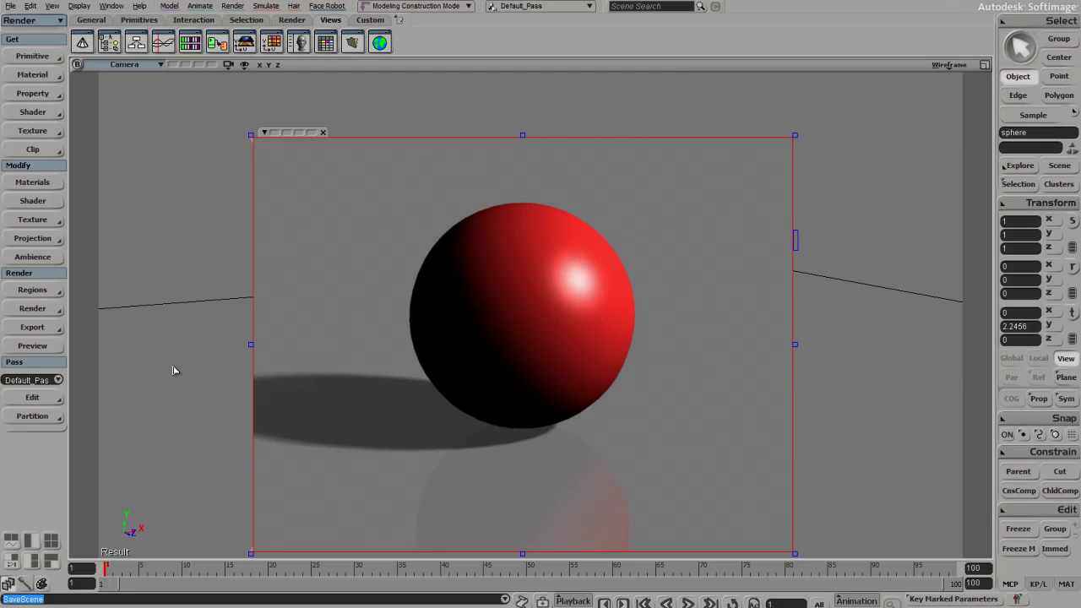
# Step: Open the Material Manager and select the RenoSuburb01_sm_hdr image clip
pyautogui.click(34, 183)
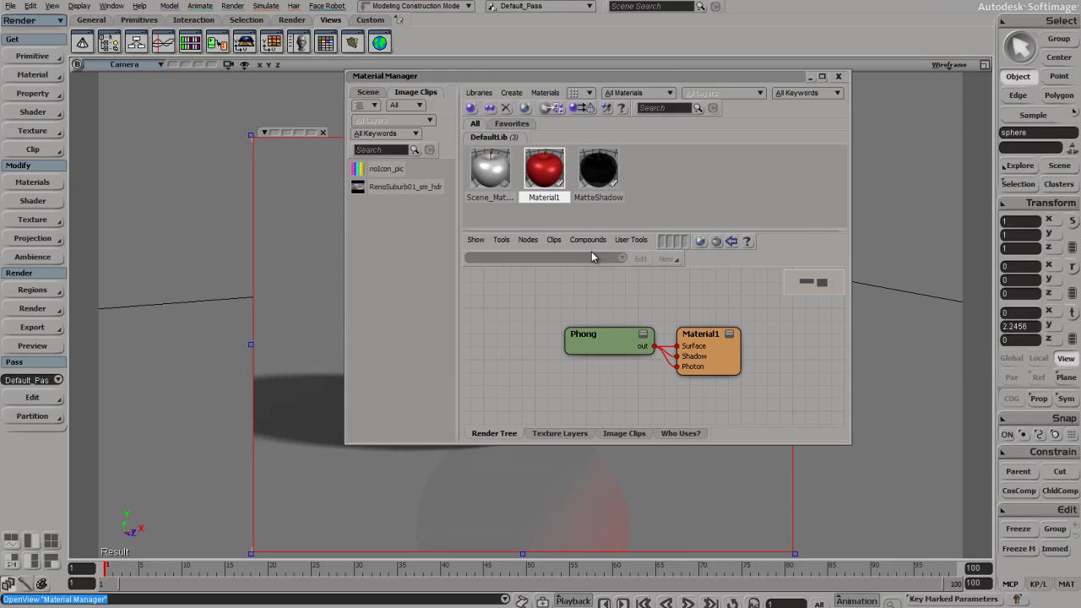
pyautogui.moveTo(648, 77); pyautogui.dragTo(808, 107)
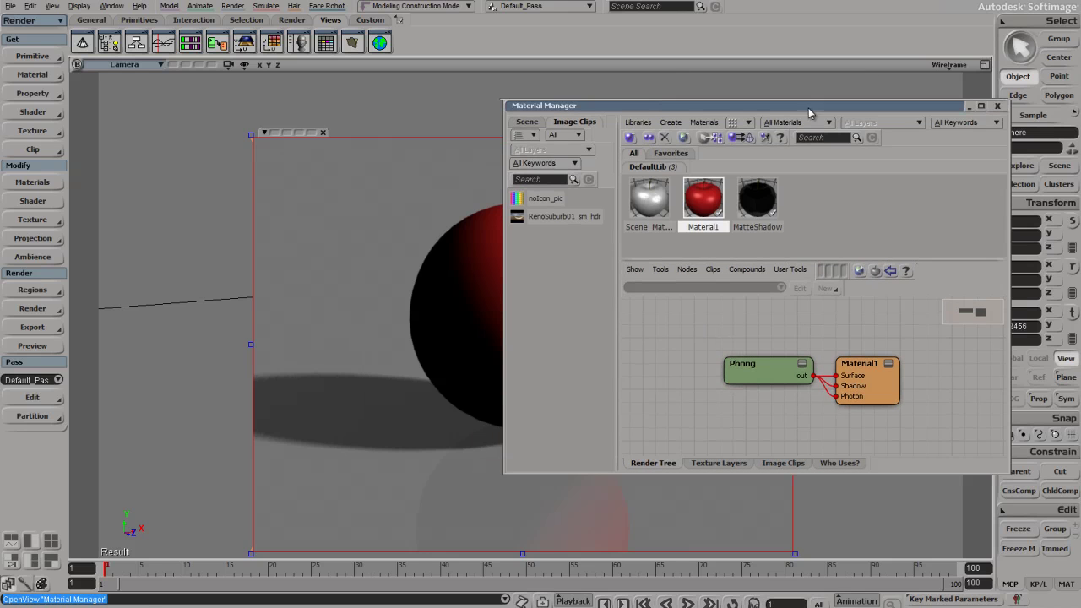
pyautogui.click(547, 221)
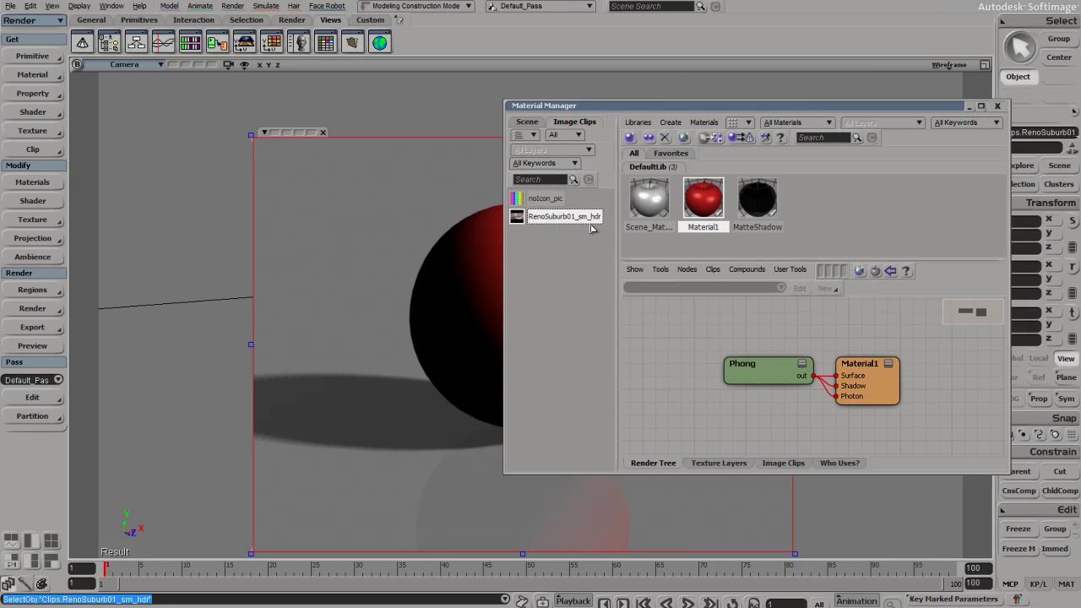
# Step: Switch to the browser to view the free HDRI downloads on hdrmill.com, and return to Softimage
pyautogui.moveTo(629, 103); pyautogui.dragTo(681, 69)
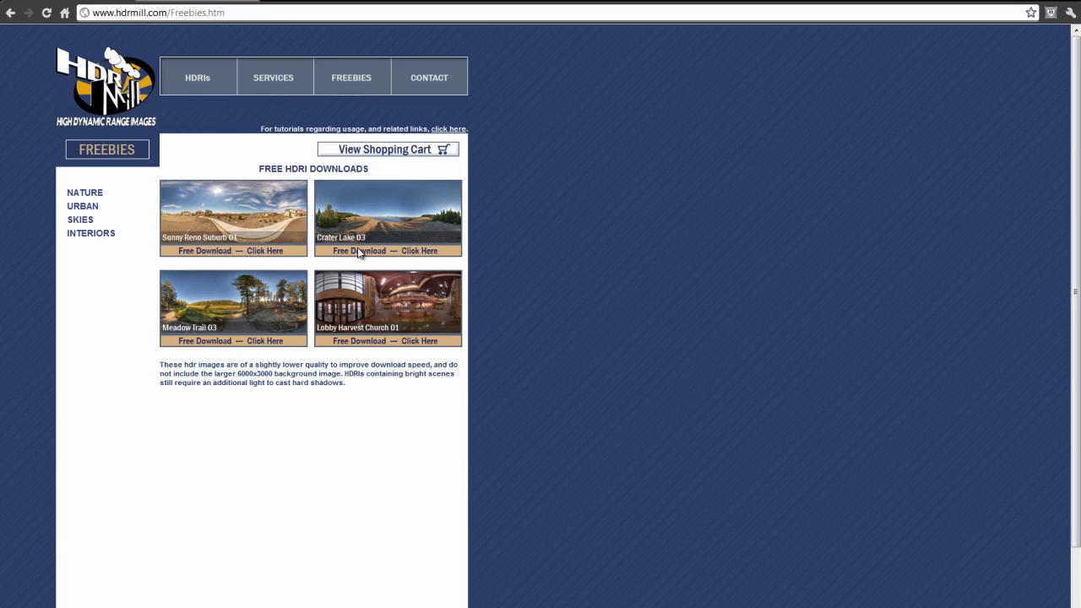
pyautogui.click(394, 222)
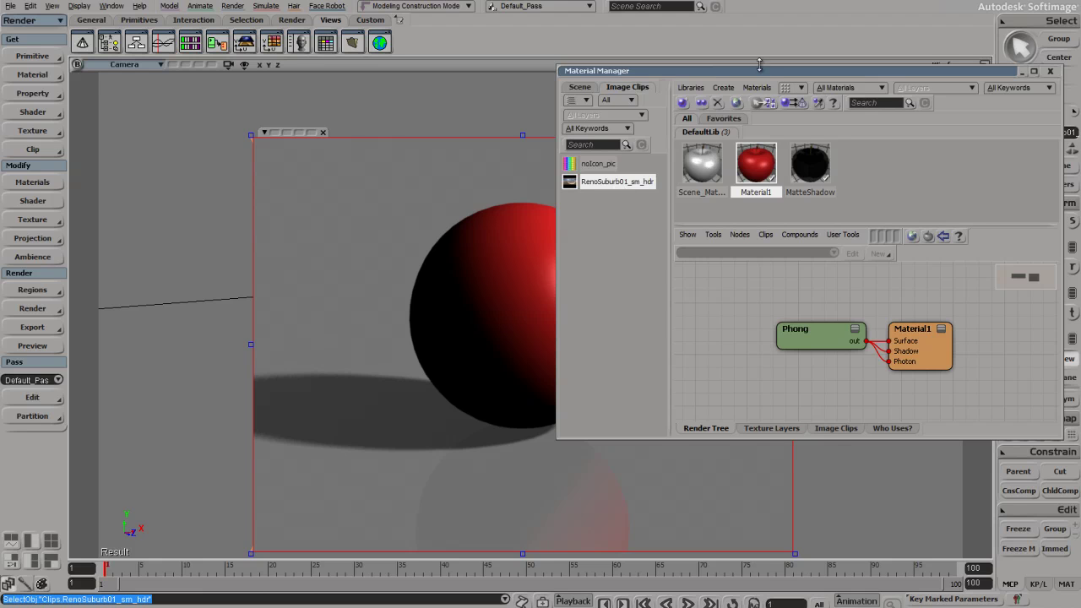
pyautogui.moveTo(758, 70); pyautogui.dragTo(722, 51)
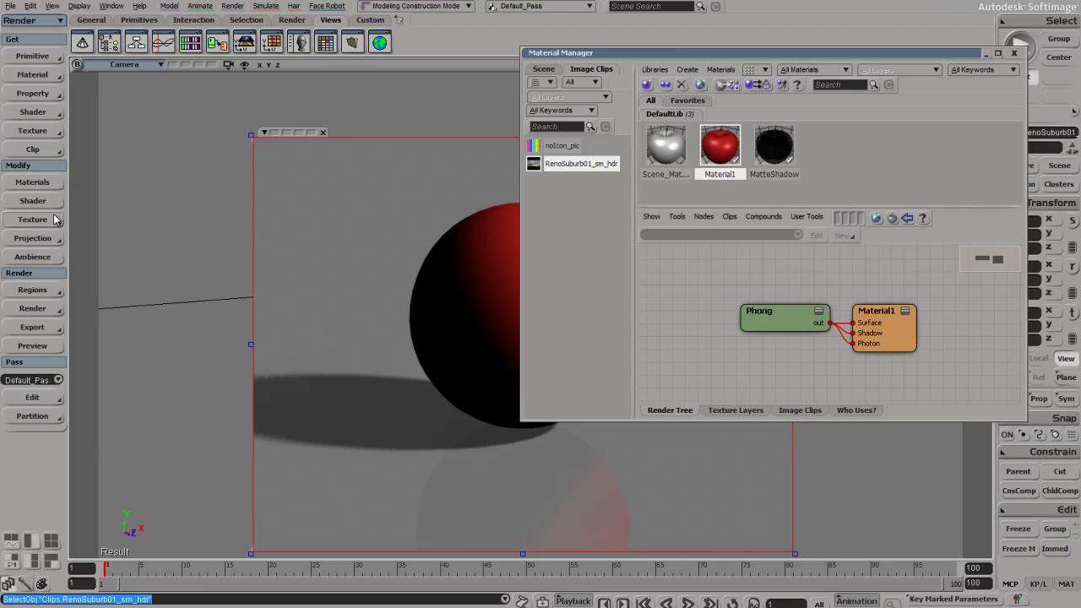
# Step: Open the Render Manager and add an Environment shader to the Default_Pass environment shader stack
pyautogui.click(44, 308)
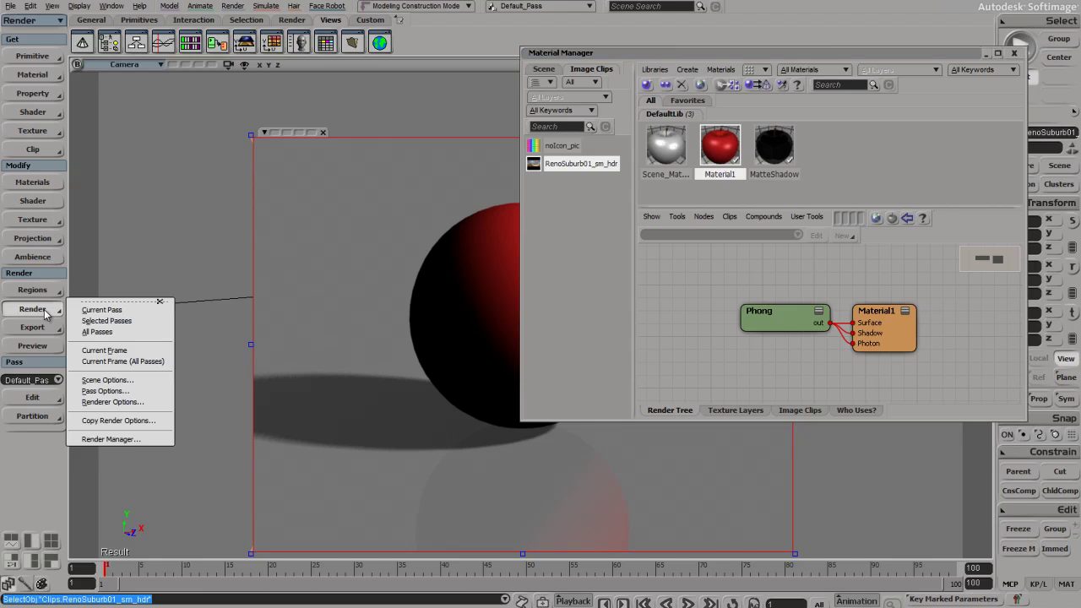
pyautogui.click(118, 439)
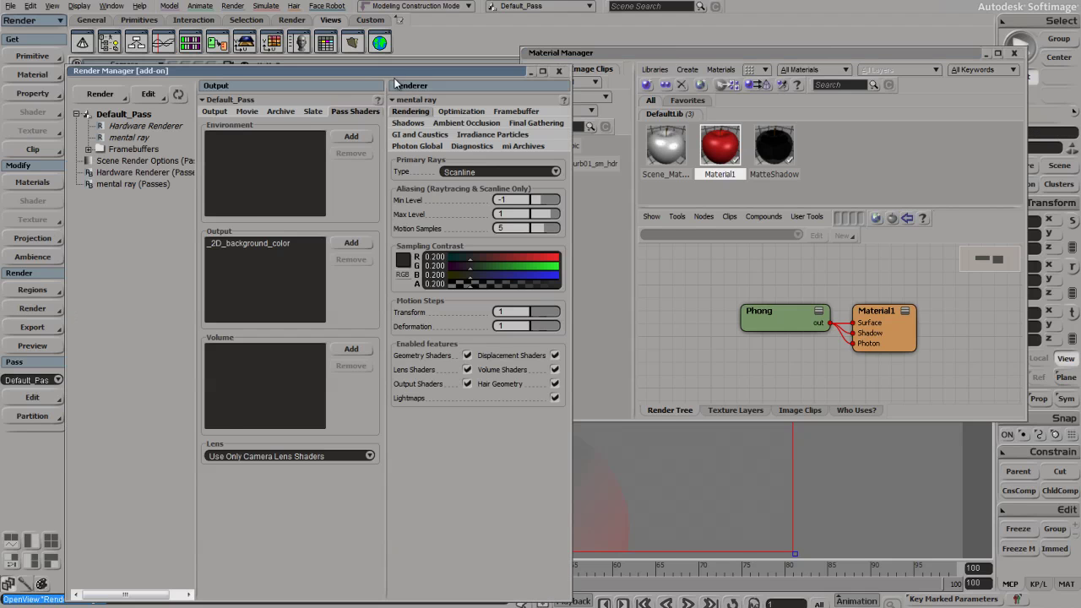
pyautogui.moveTo(395, 74); pyautogui.dragTo(476, 43)
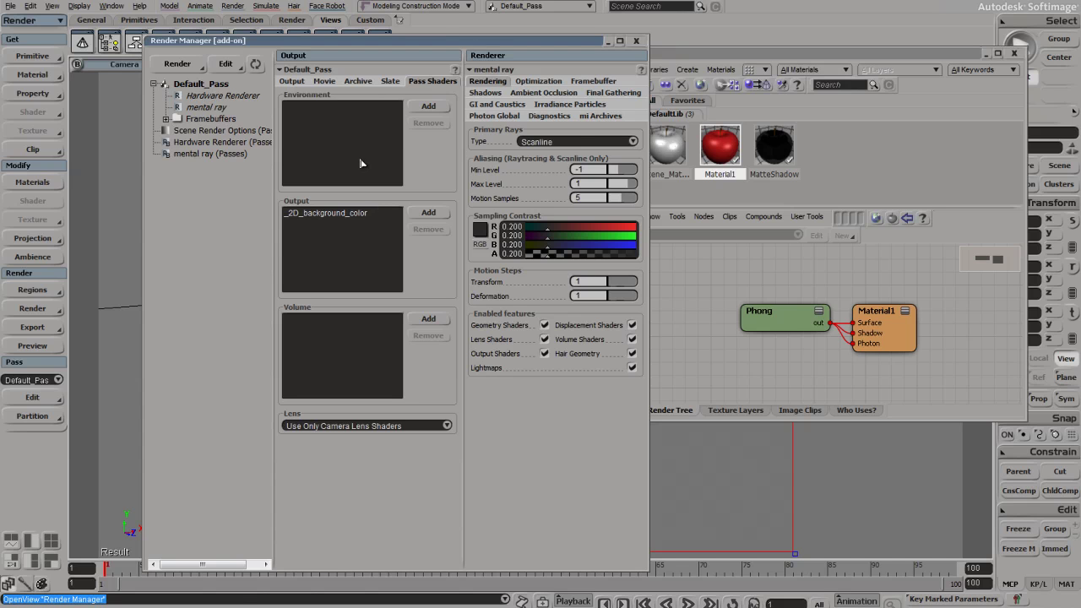
pyautogui.click(429, 106)
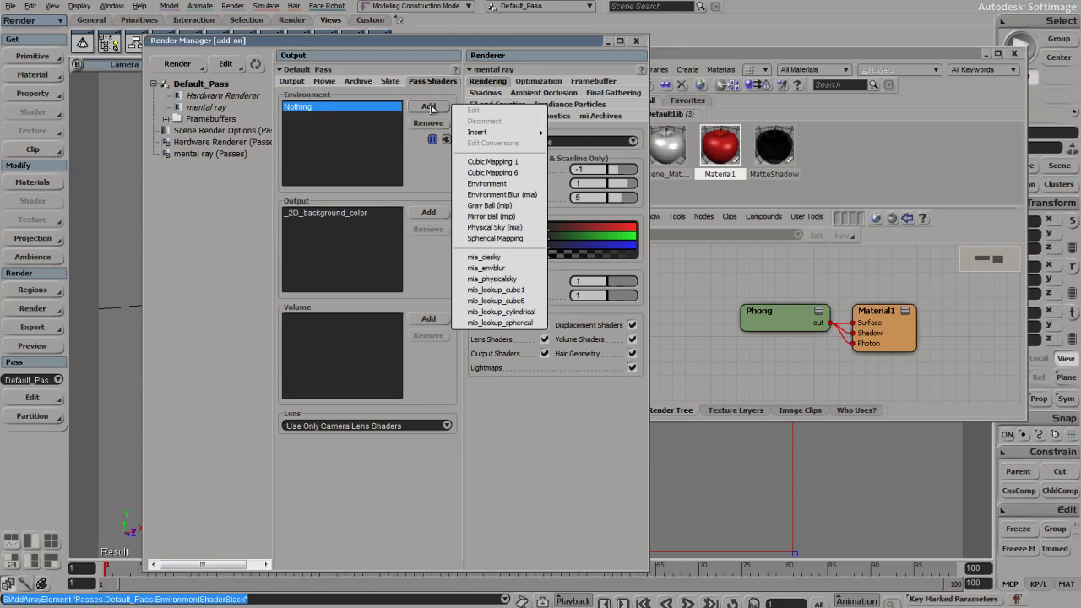
pyautogui.click(519, 184)
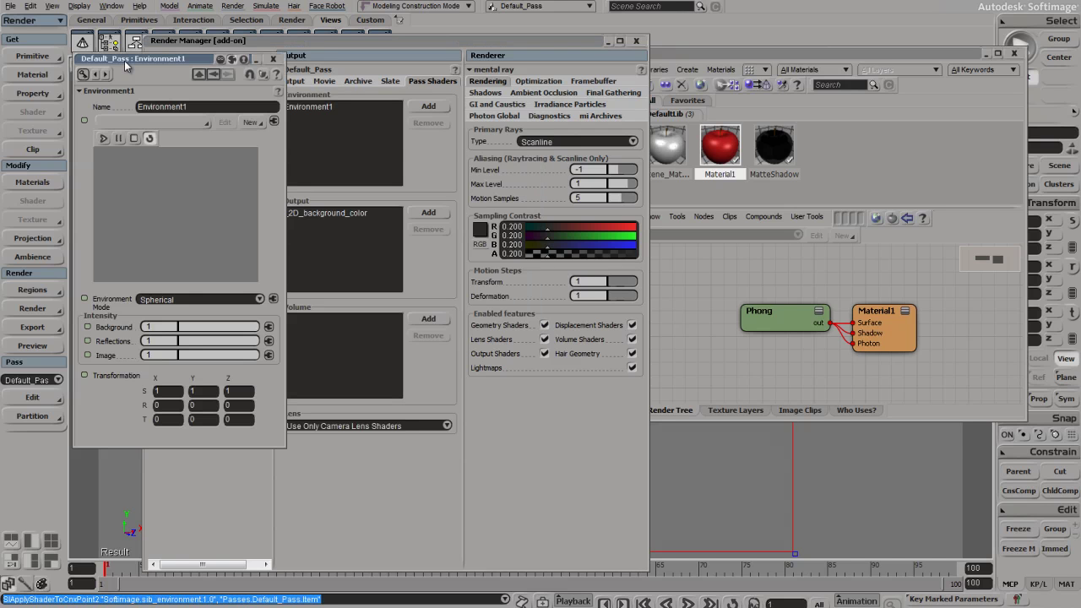
# Step: Assign the RenoSuburb01_sm_hdr clip as the image of the pass's environment shader
pyautogui.moveTo(126, 58); pyautogui.dragTo(518, 70)
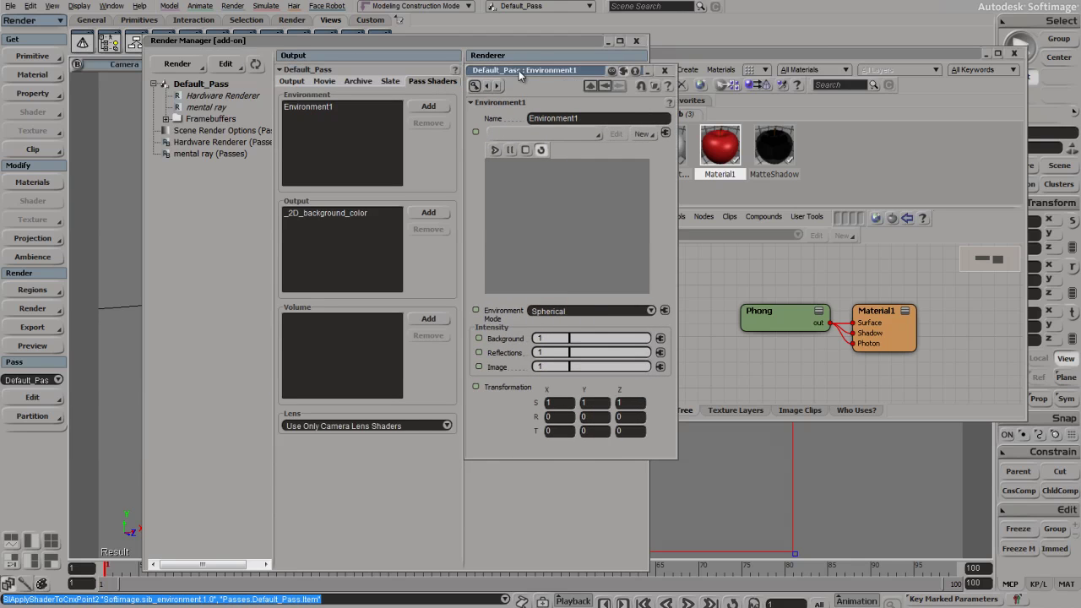
pyautogui.click(595, 135)
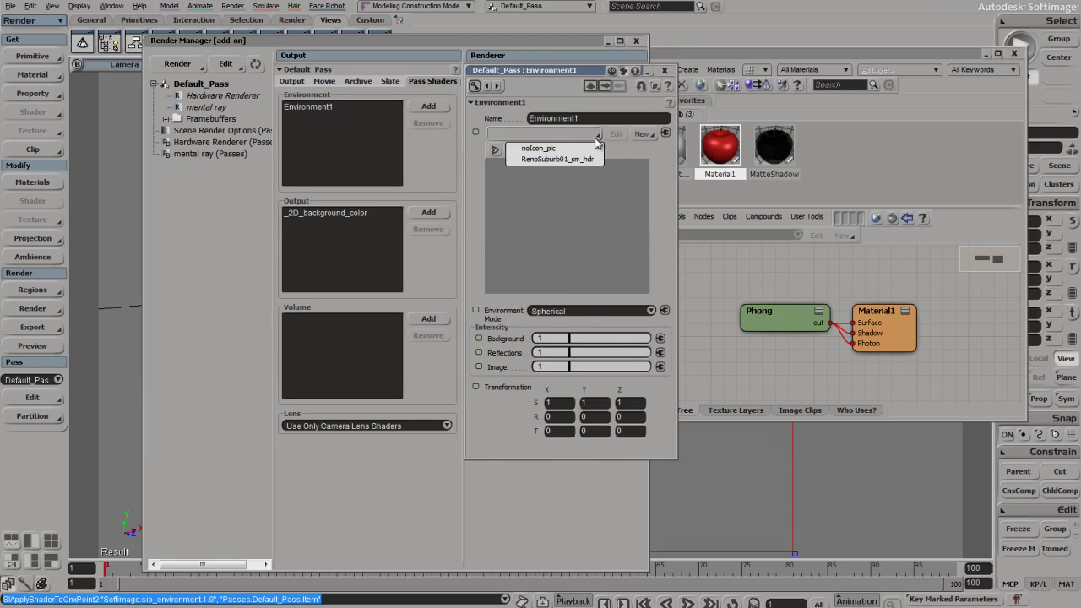
pyautogui.click(574, 160)
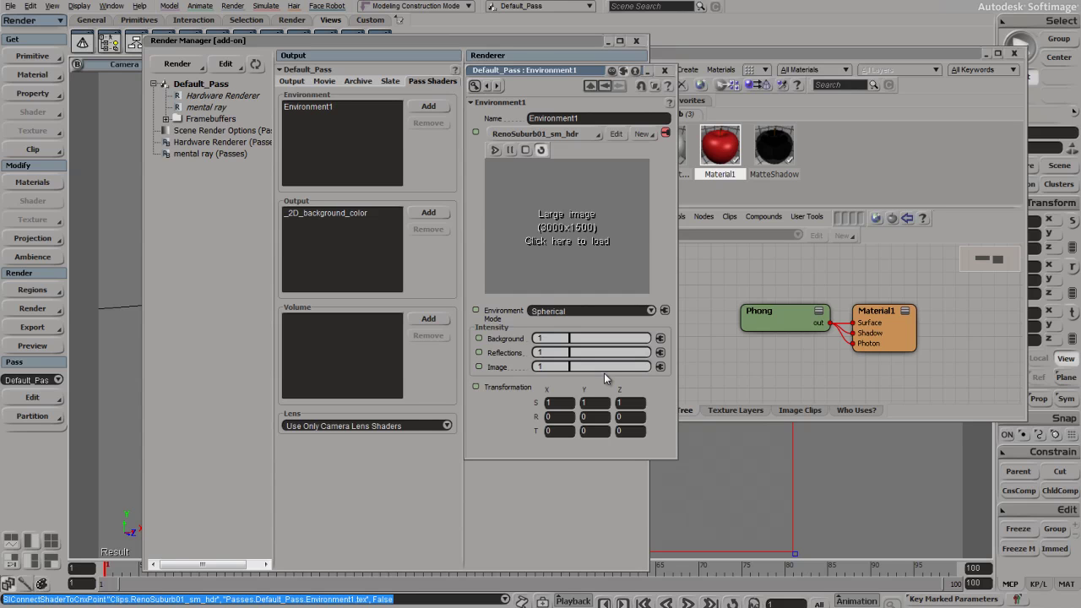
# Step: Try an Image intensity of 2 on the environment shader, return it to 1 and close its properties
pyautogui.click(551, 366)
pyautogui.write('2')
pyautogui.press('Return')
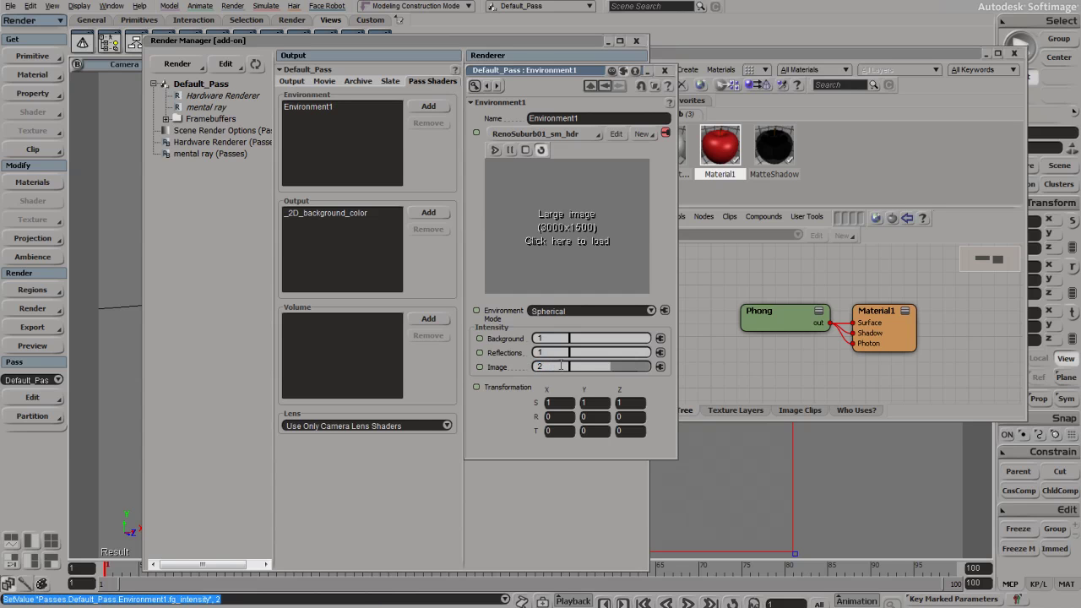
pyautogui.click(562, 365)
pyautogui.write('1')
pyautogui.press('Return')
pyautogui.click(664, 71)
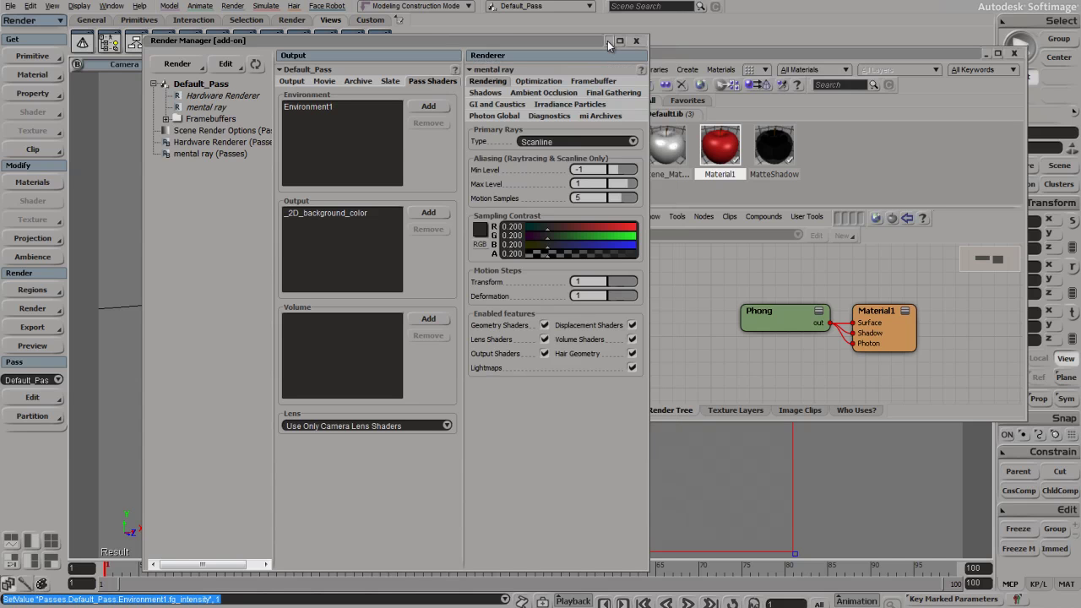
# Step: Remove the _2D_background_color output shader from Default_Pass and clear the windows away from the render region
pyautogui.click(342, 214)
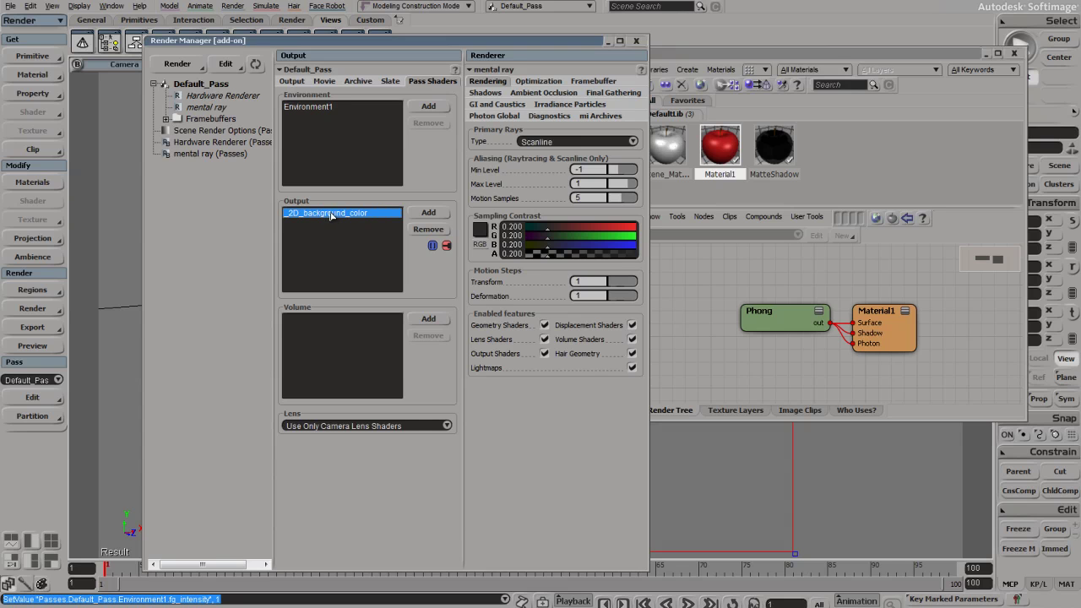
pyautogui.click(427, 231)
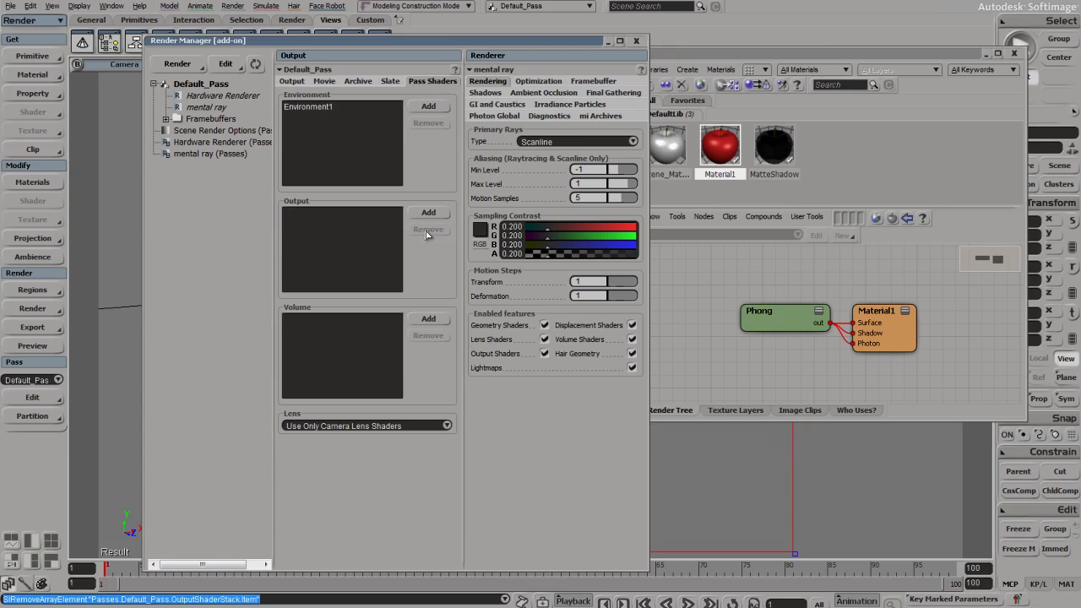
pyautogui.click(608, 42)
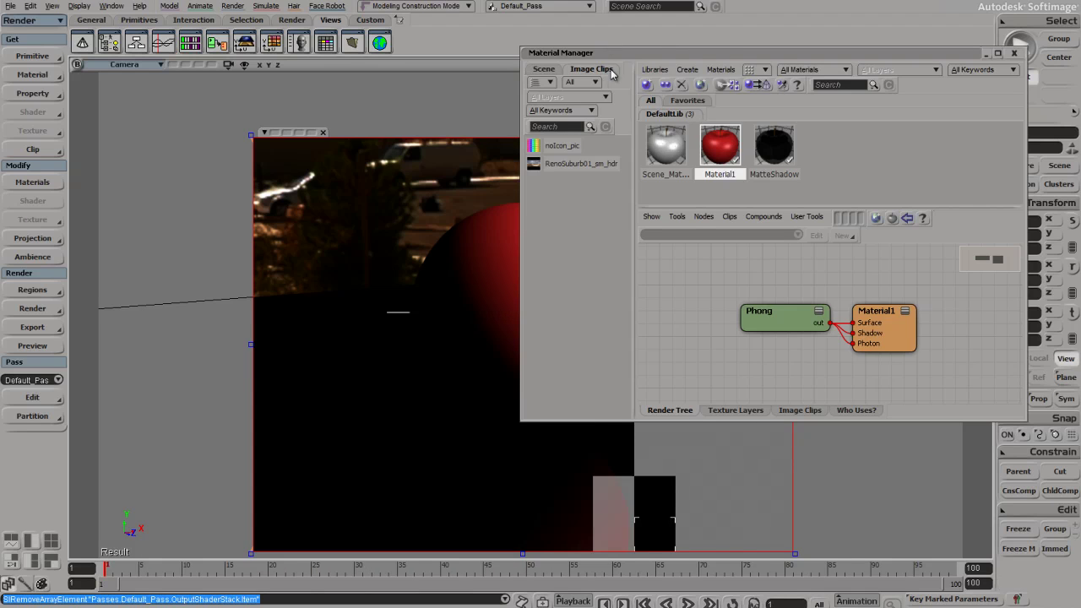
pyautogui.moveTo(740, 56); pyautogui.dragTo(1037, 66)
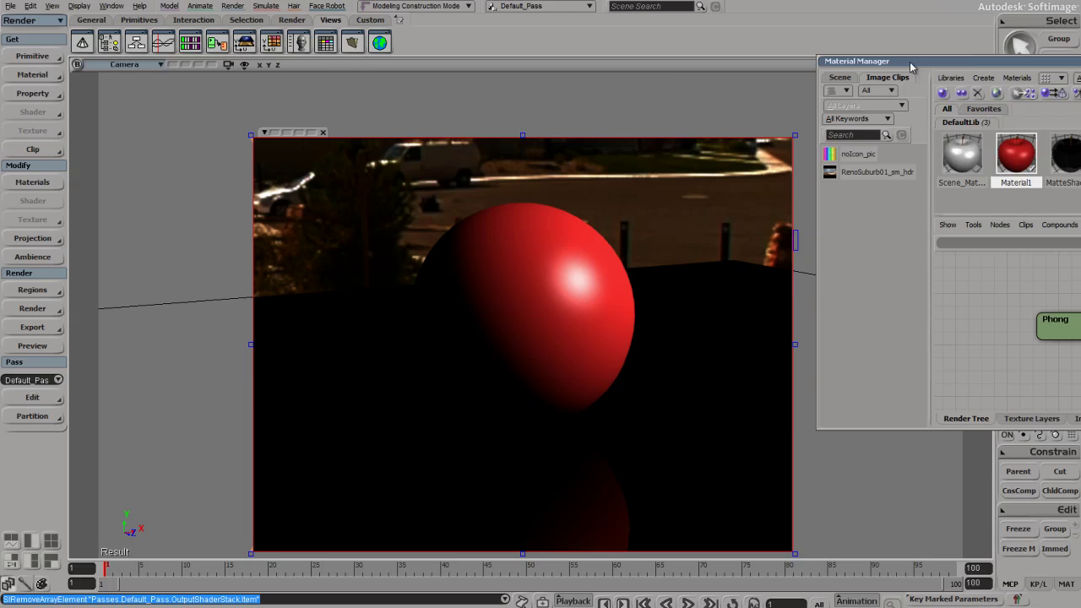
# Step: Add a Phong node to the MatteShadow material's render tree and connect its output to the Matte Shadow node's background
pyautogui.moveTo(910, 62); pyautogui.dragTo(650, 66)
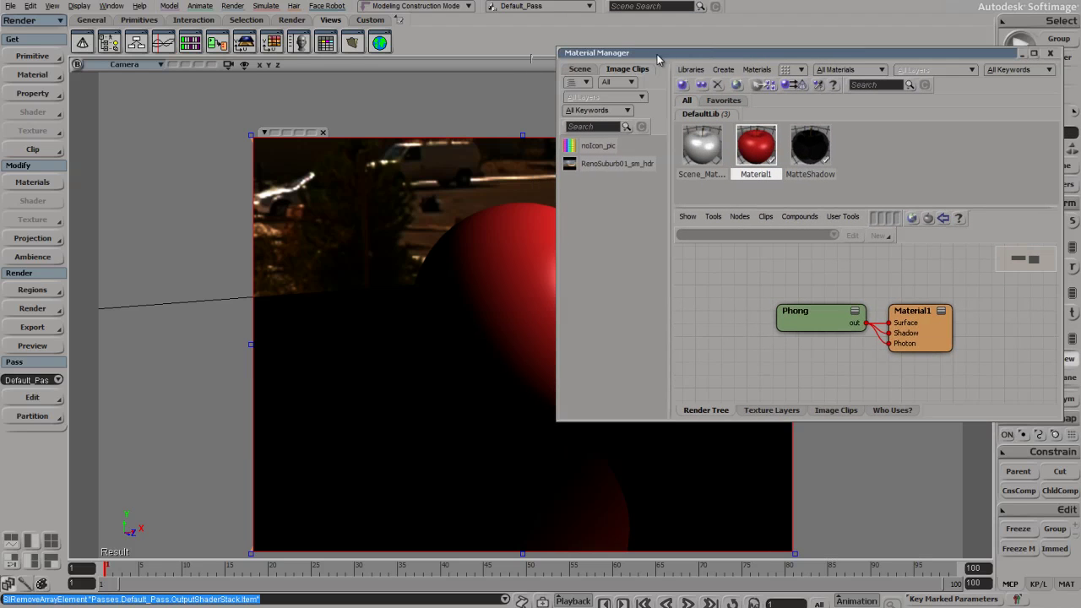
pyautogui.click(809, 162)
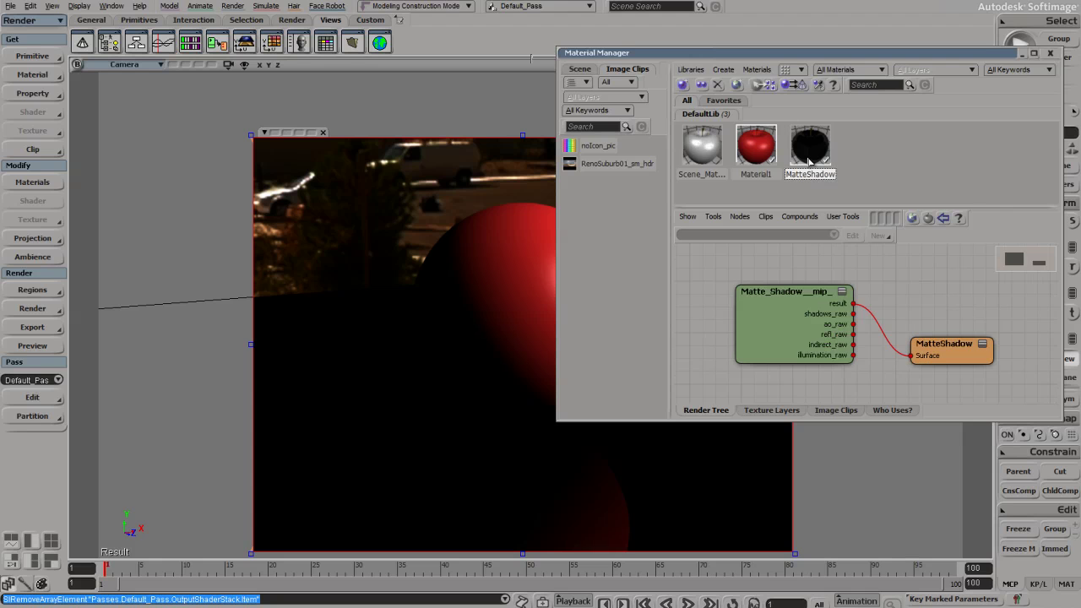
pyautogui.moveTo(798, 291); pyautogui.dragTo(842, 307)
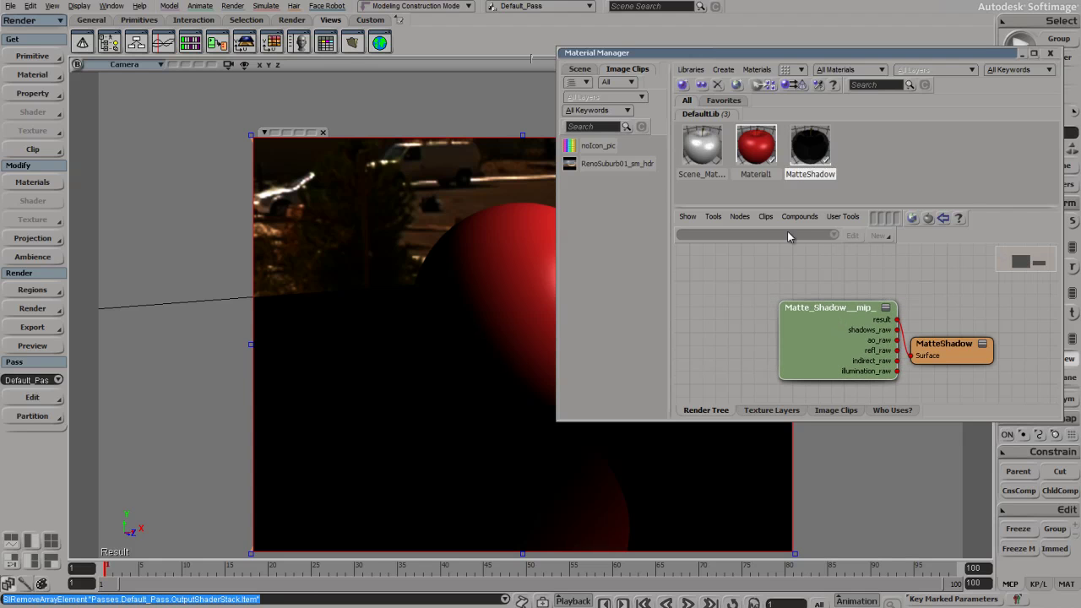
pyautogui.click(740, 217)
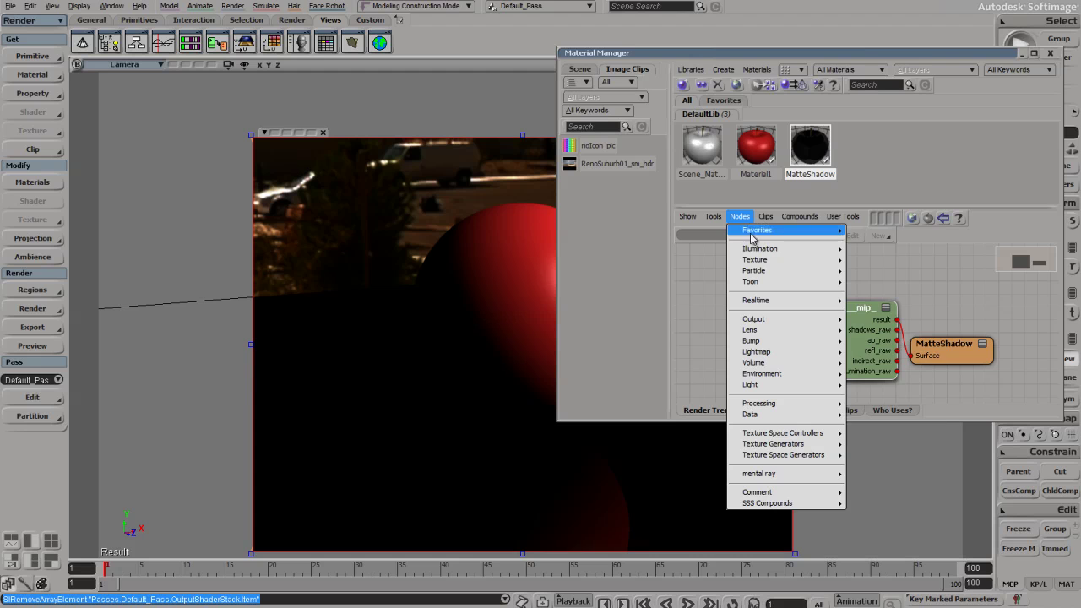
pyautogui.moveTo(754, 250)
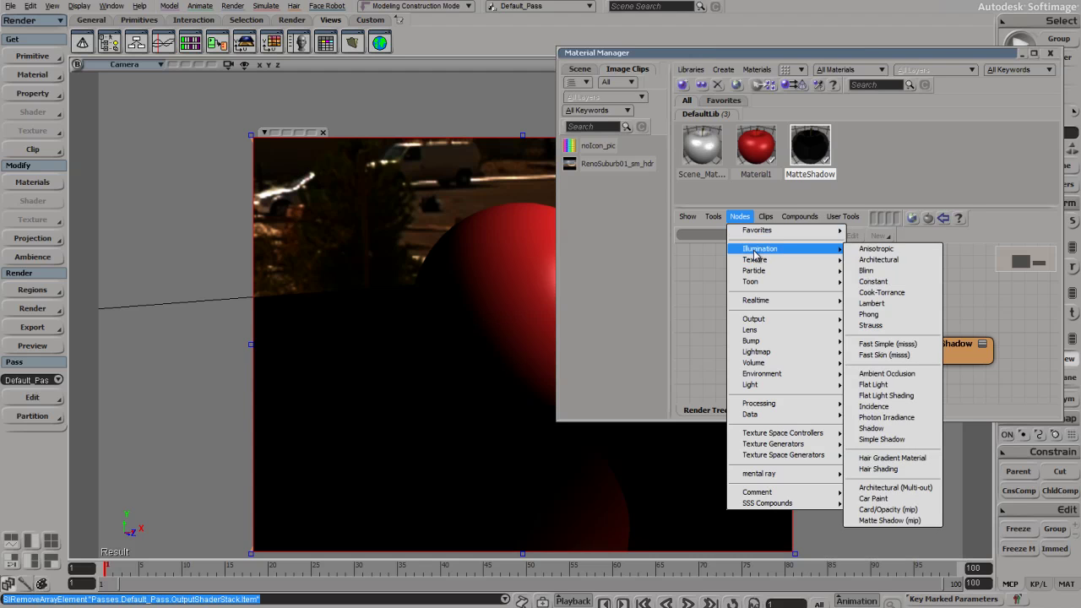
pyautogui.click(878, 314)
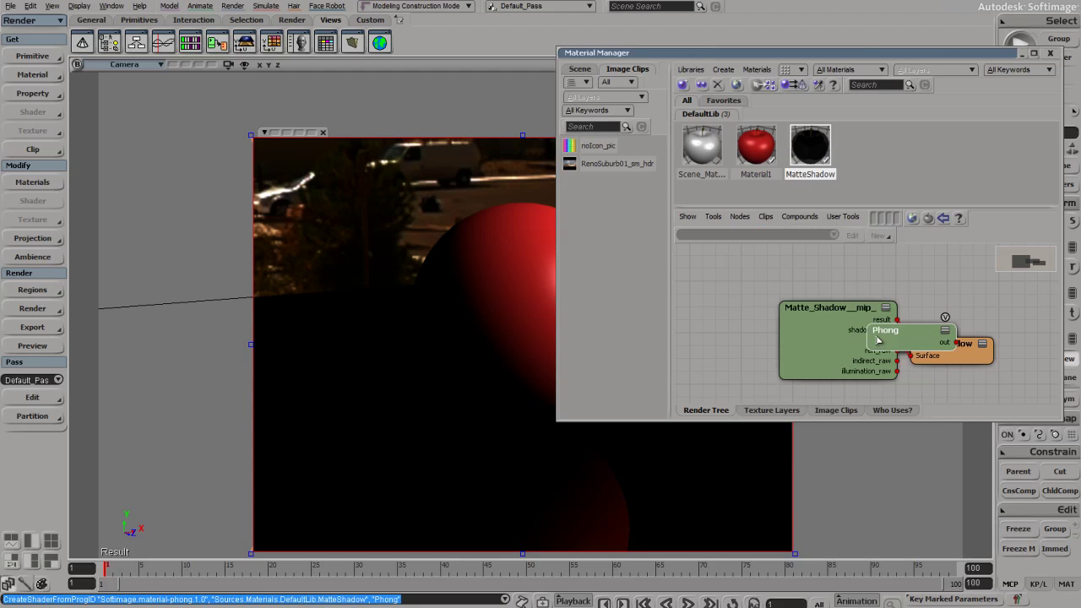
pyautogui.moveTo(893, 337); pyautogui.dragTo(699, 336)
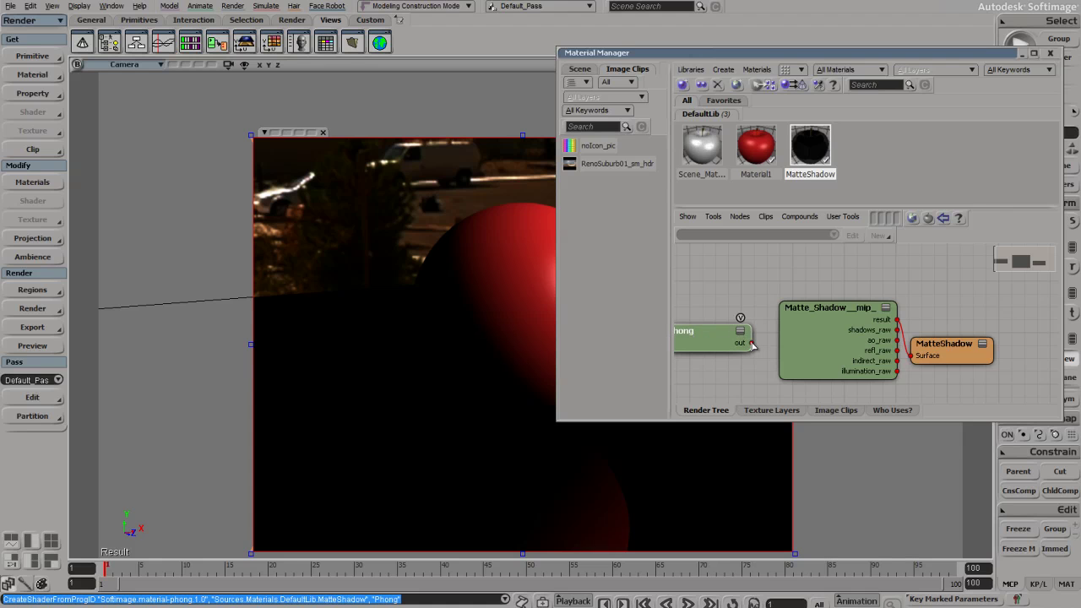
pyautogui.moveTo(752, 343); pyautogui.dragTo(792, 318)
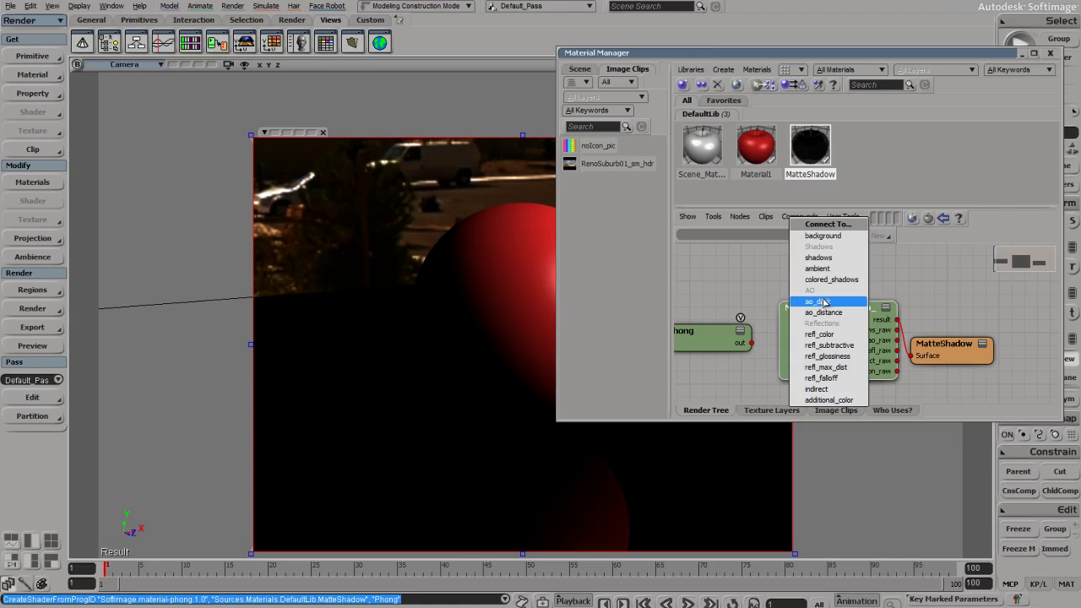
pyautogui.click(832, 240)
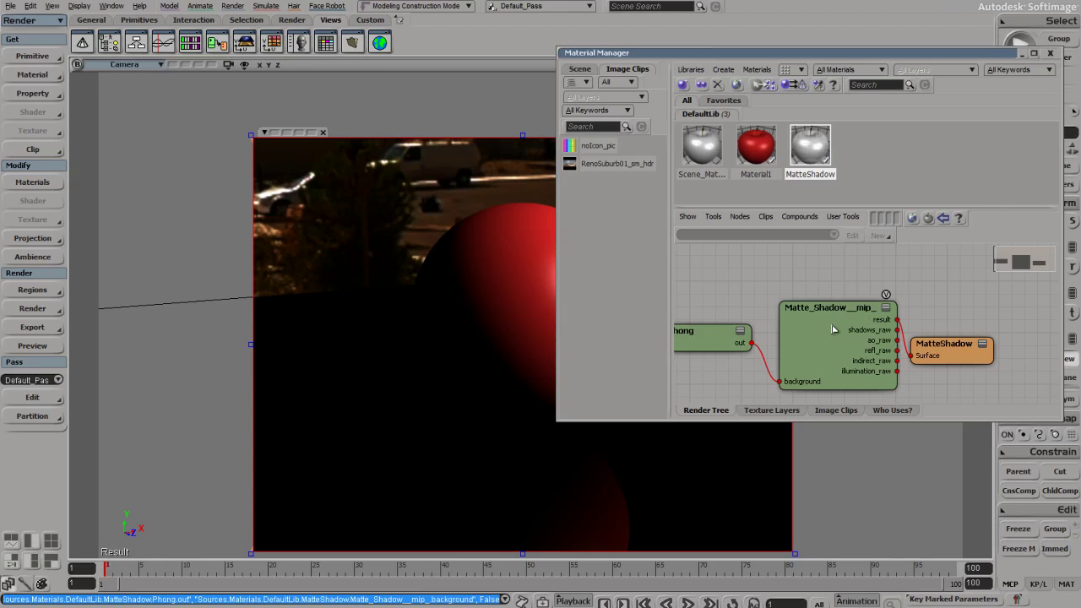
# Step: Invert the transparency mix color of the Phong node feeding the matte shadow background, and close its properties
pyautogui.doubleClick(714, 342)
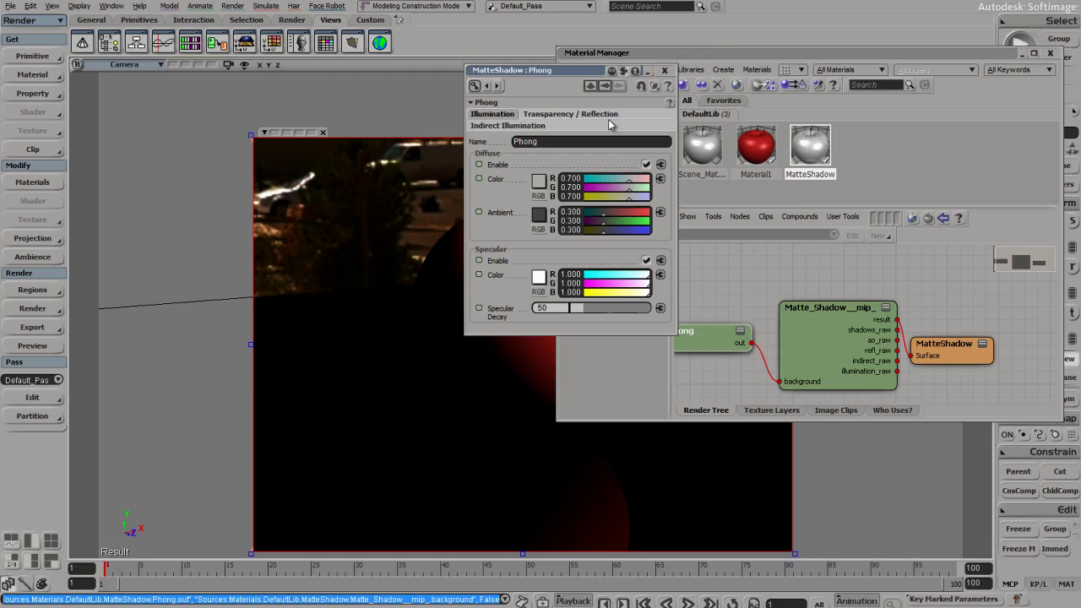
pyautogui.click(575, 114)
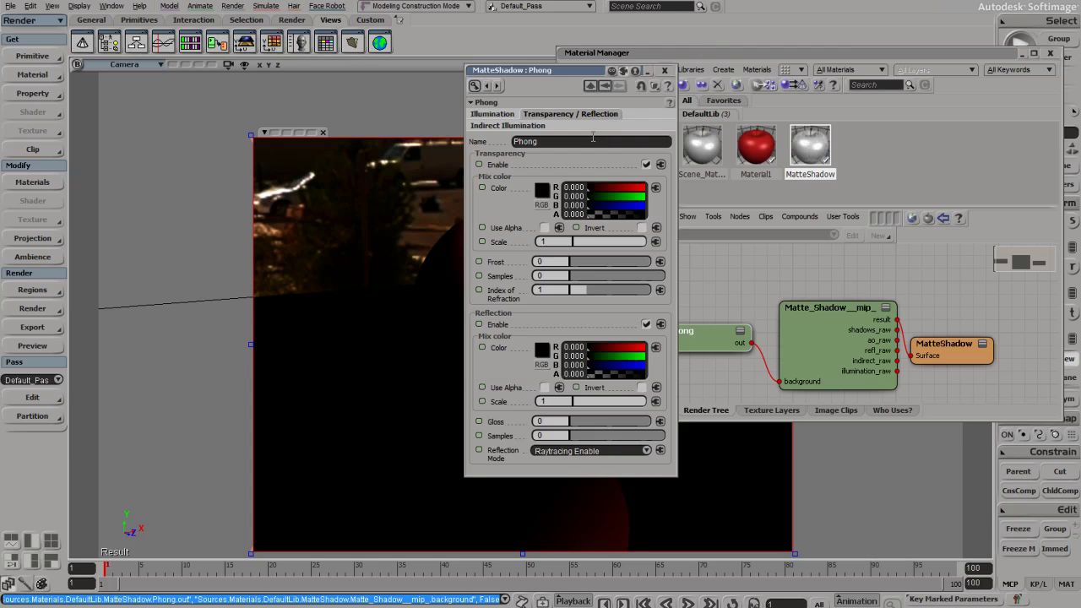
pyautogui.click(642, 228)
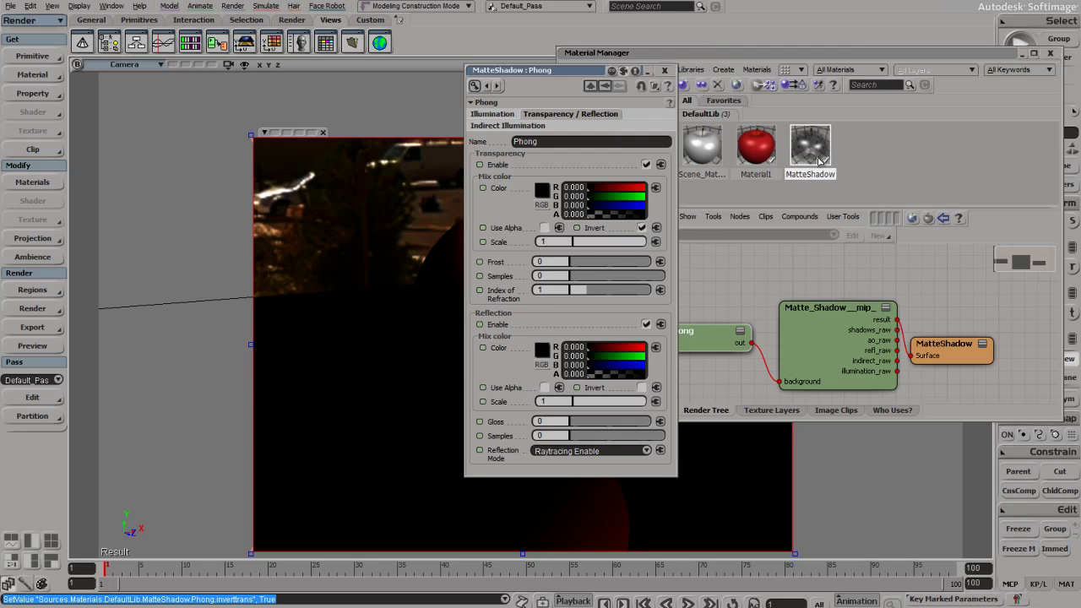
pyautogui.click(666, 71)
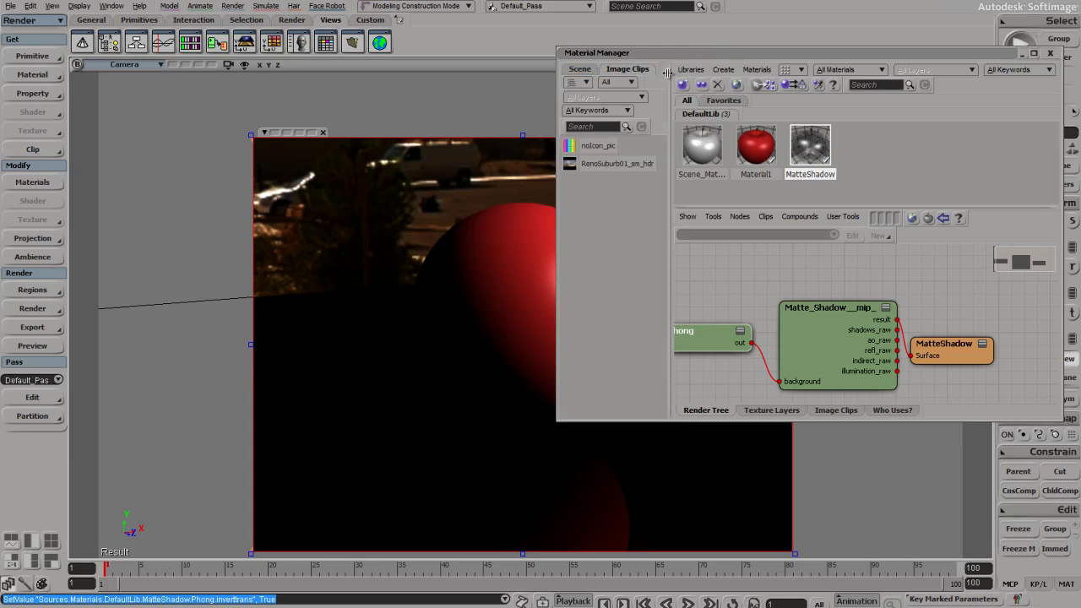
# Step: Minimize the Material Manager and refresh the render region in the Camera view
pyautogui.click(1016, 54)
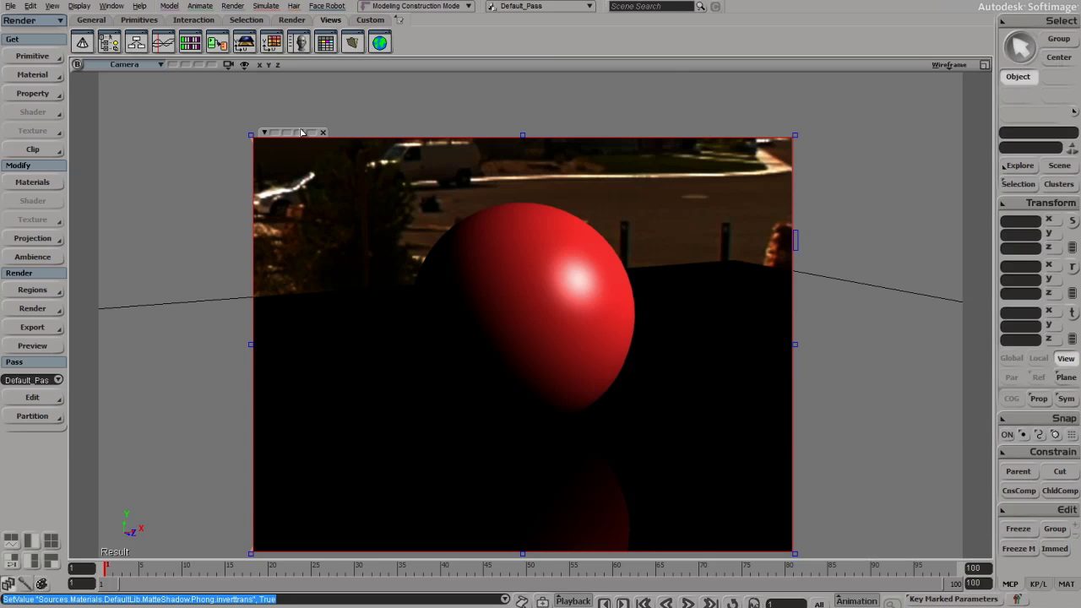
pyautogui.click(264, 133)
pyautogui.click(292, 139)
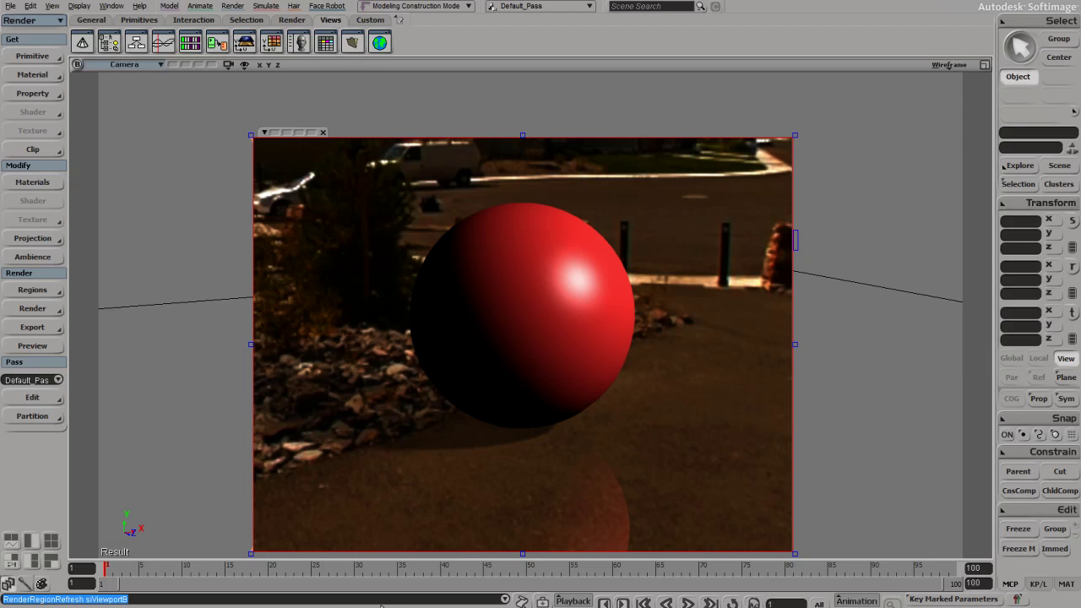
# Step: Turn off catching reflections in the MatteShadow material's Matte Shadow node and close its properties
pyautogui.hotkey('ctrl', '7')
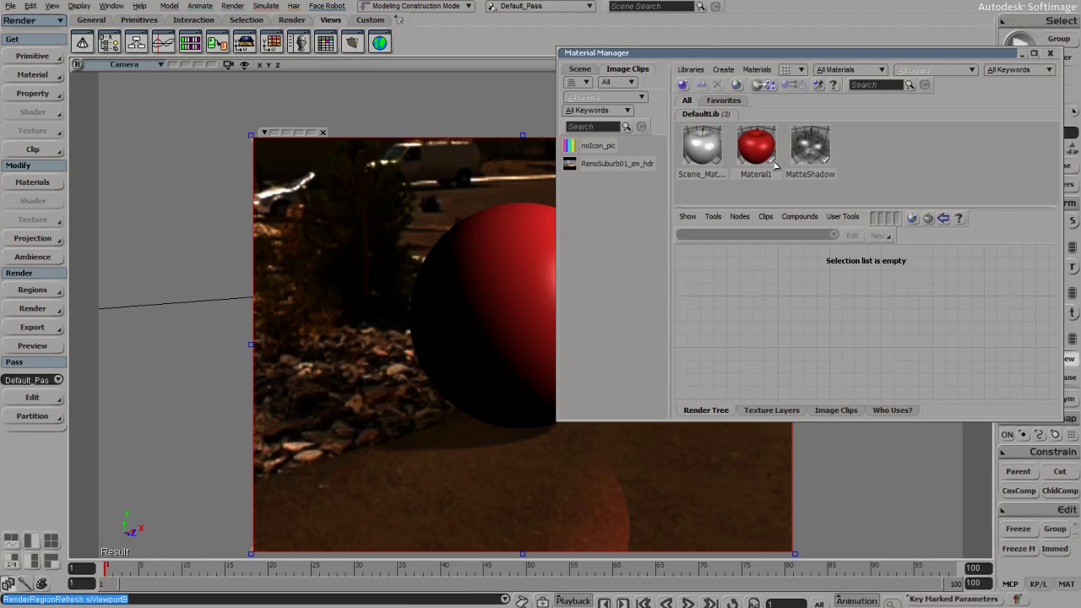
pyautogui.click(818, 152)
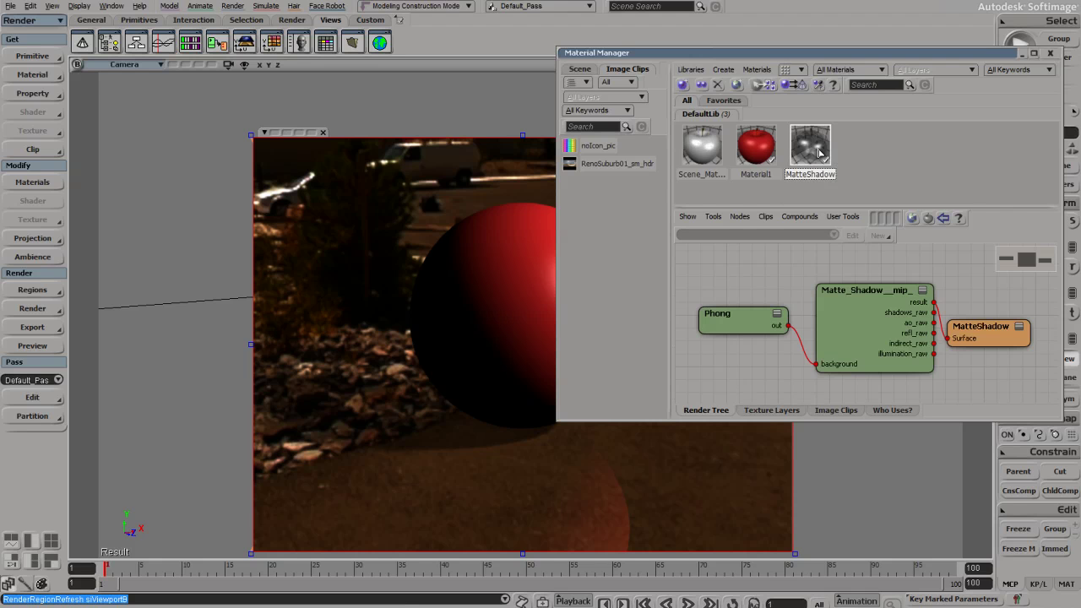
pyautogui.doubleClick(856, 301)
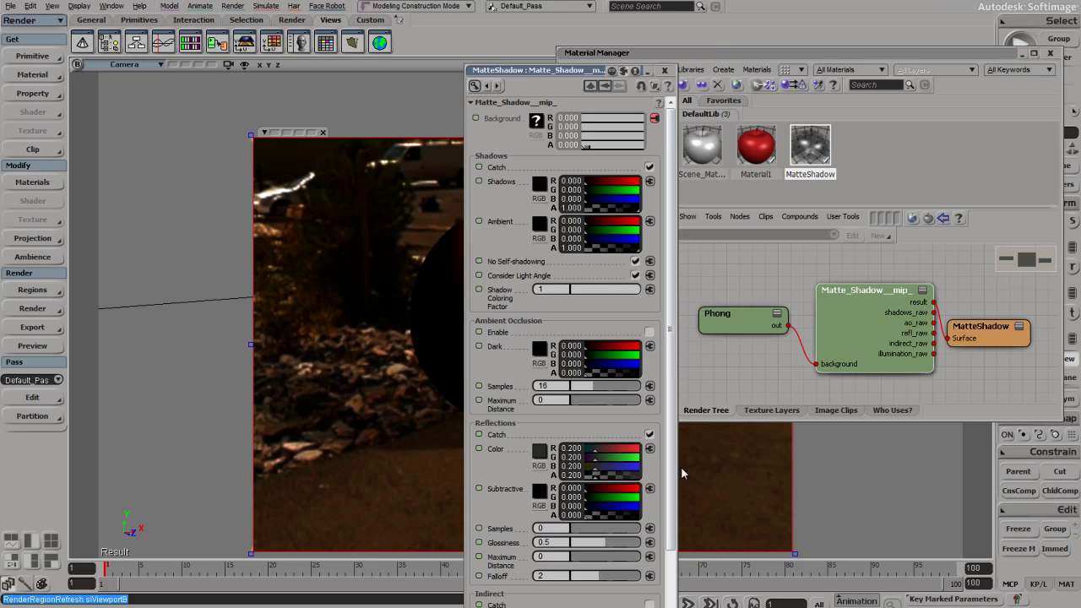
pyautogui.click(648, 434)
pyautogui.moveTo(569, 73); pyautogui.dragTo(796, 25)
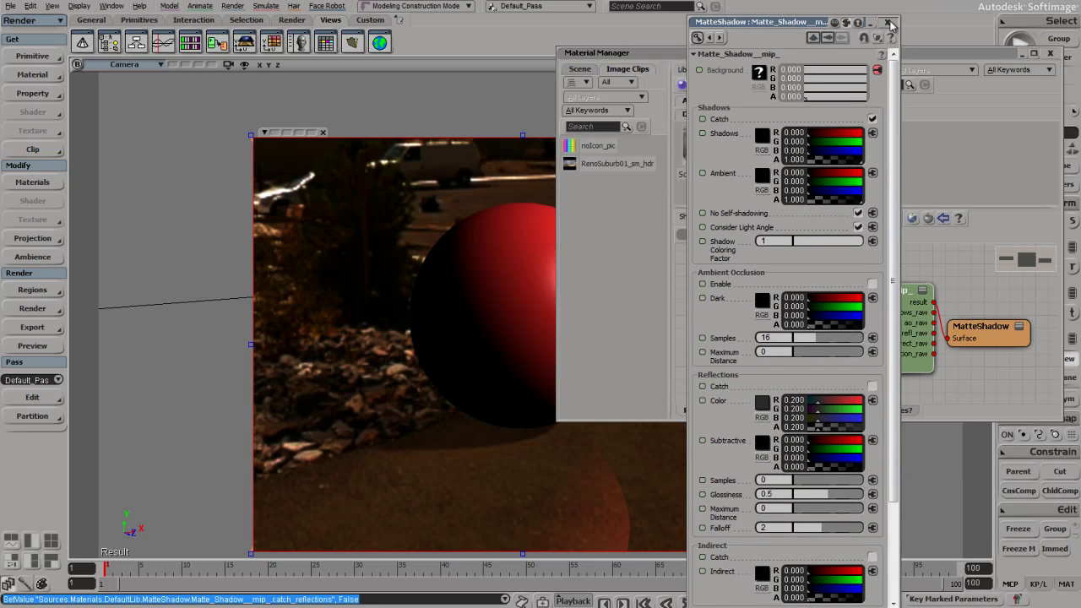
pyautogui.click(888, 23)
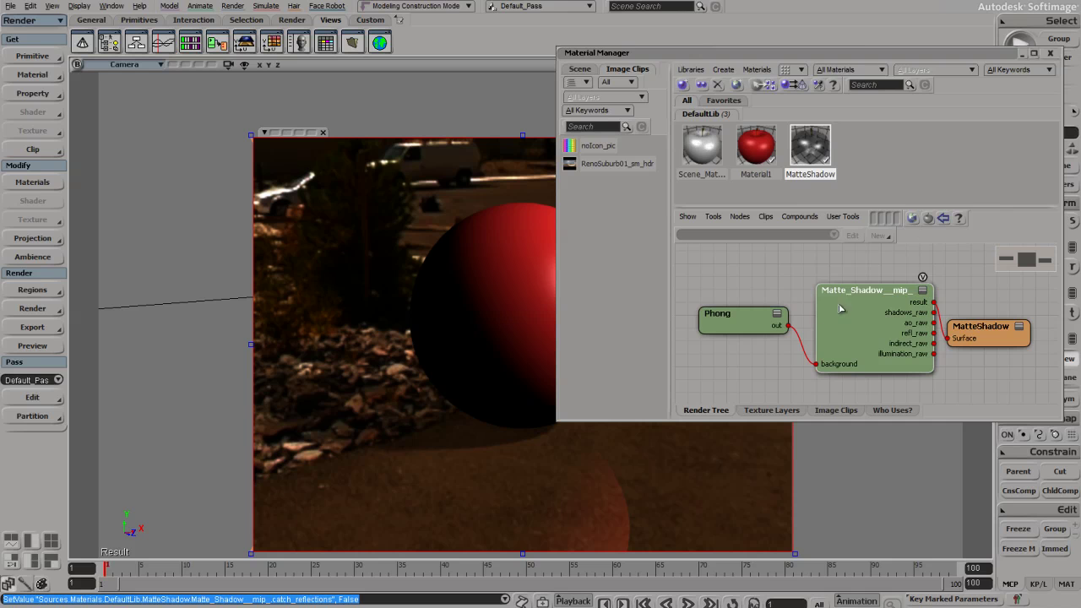
# Step: Invert the reflection mix color of Material1's Phong node, set the reflection scale to 0.407, and close its properties
pyautogui.moveTo(992, 51); pyautogui.dragTo(1073, 32)
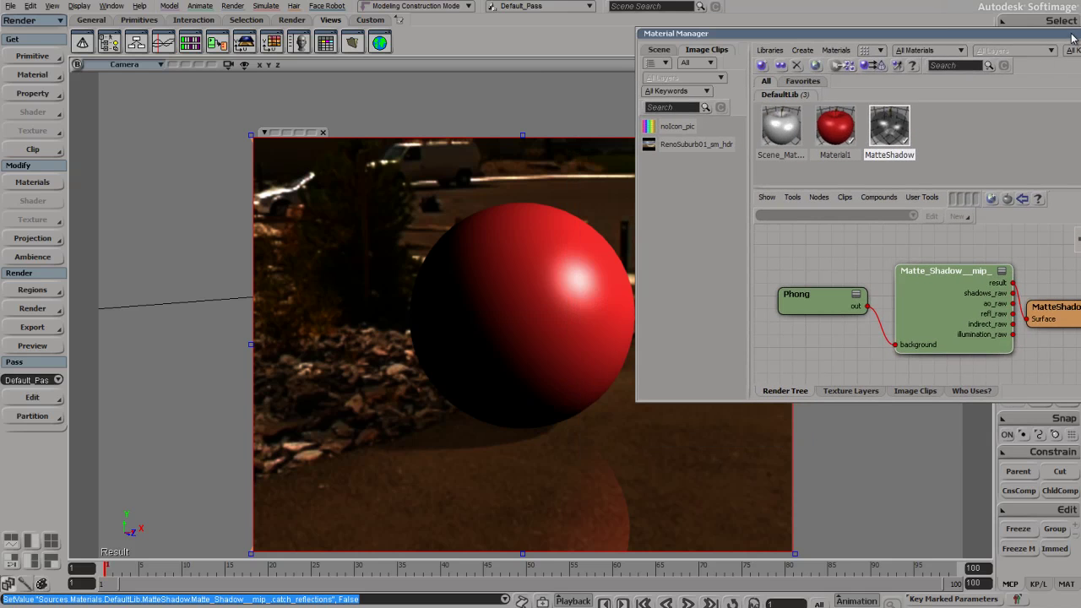
pyautogui.click(848, 132)
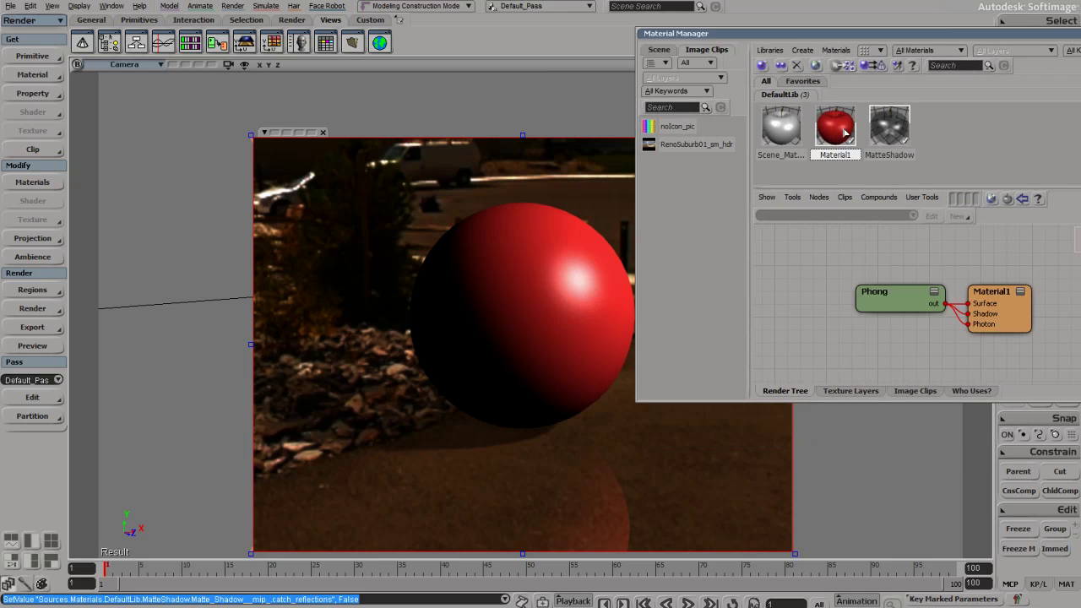
pyautogui.doubleClick(902, 303)
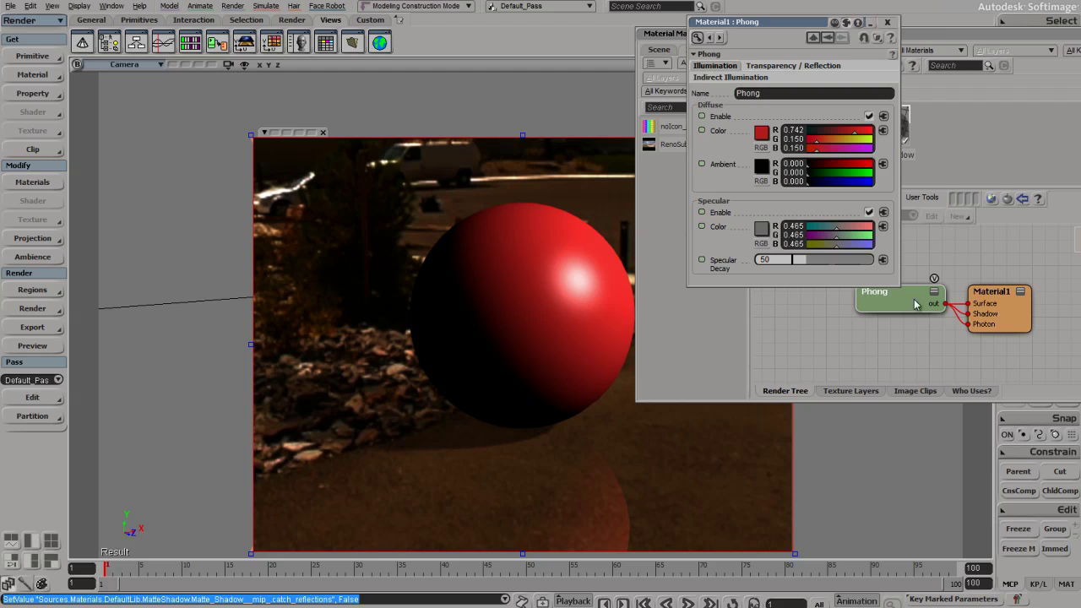
pyautogui.moveTo(778, 23); pyautogui.dragTo(885, 173)
pyautogui.click(886, 215)
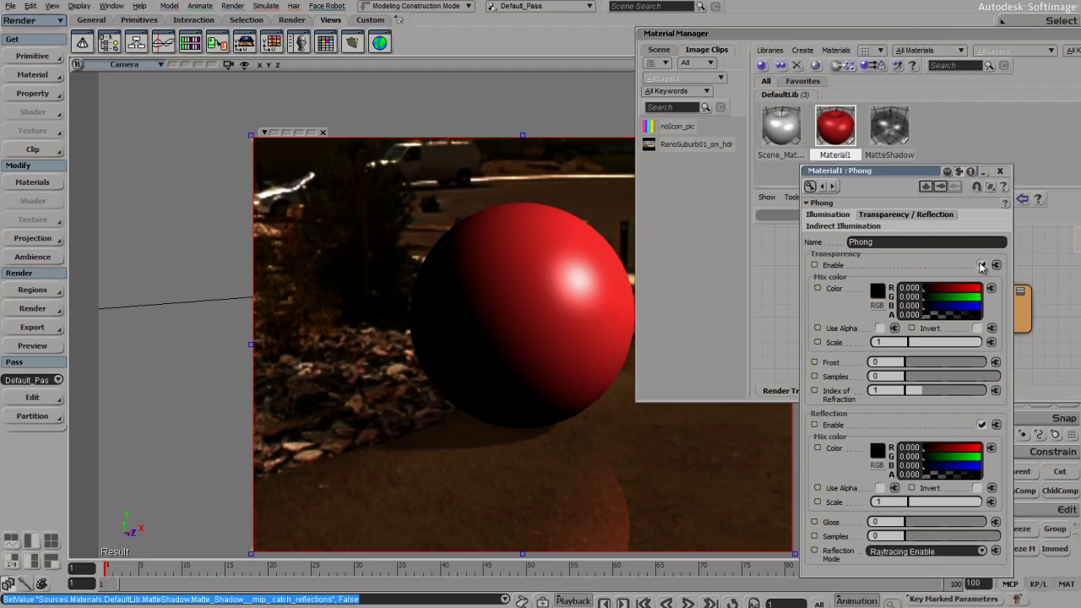
pyautogui.click(977, 329)
pyautogui.click(977, 328)
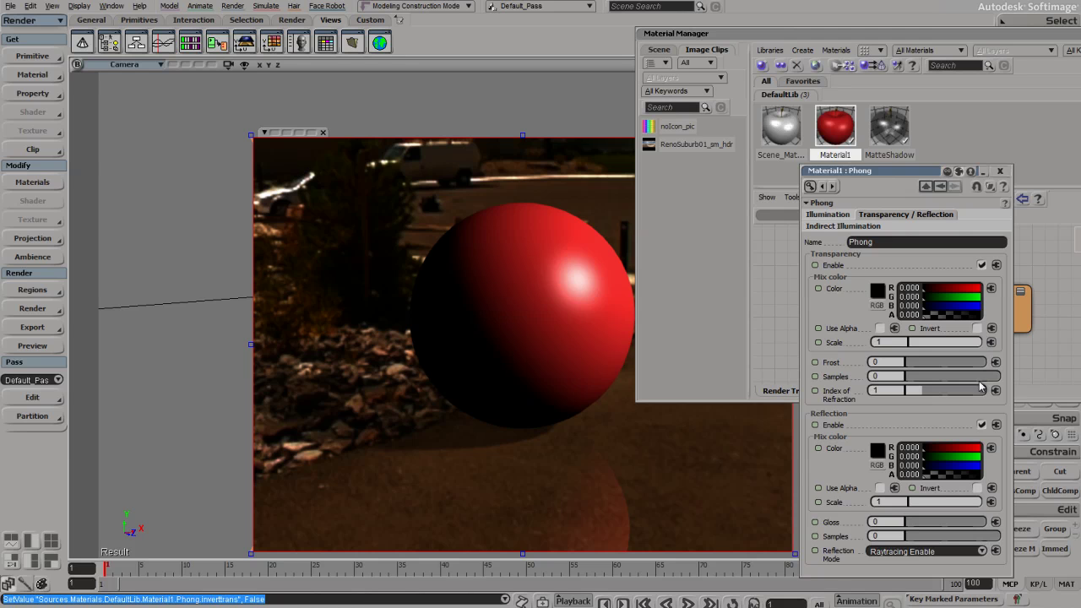
pyautogui.click(977, 488)
pyautogui.moveTo(943, 502); pyautogui.dragTo(939, 505)
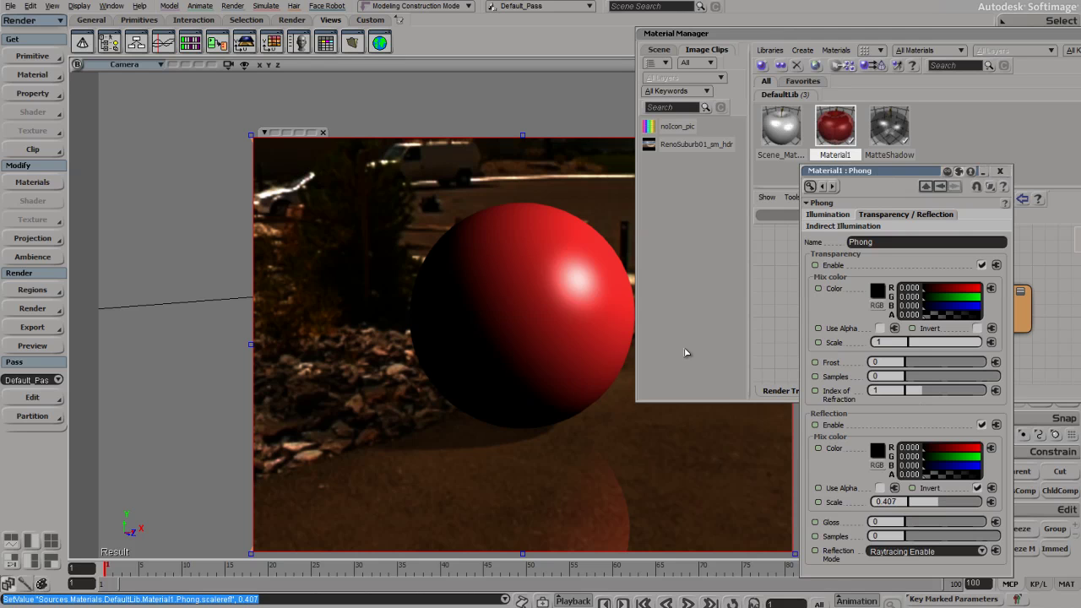
pyautogui.click(1000, 172)
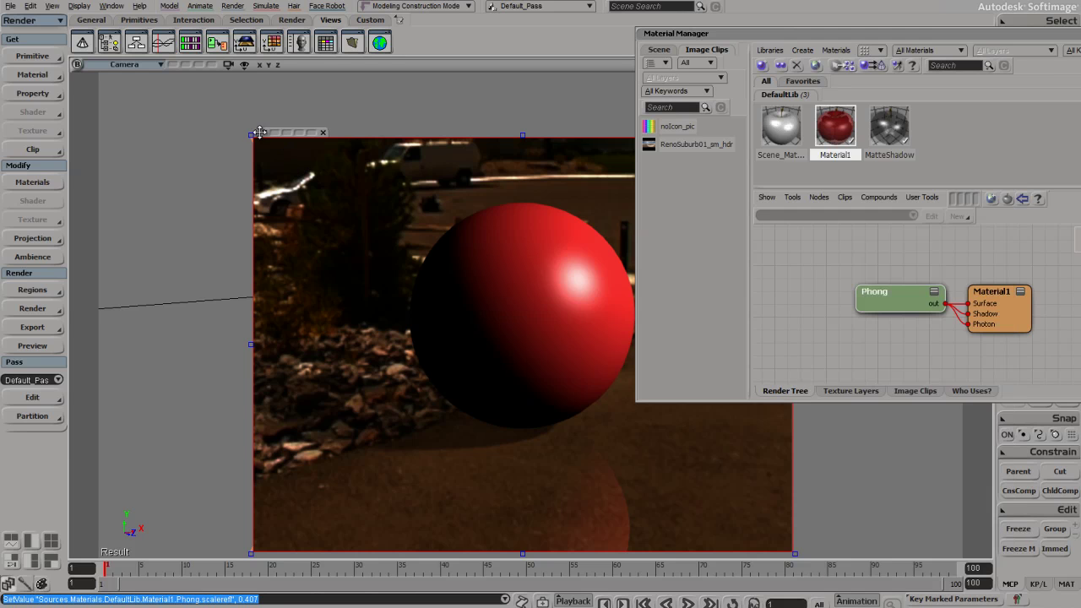
# Step: Refresh the render region and move the Material Manager clear of the rendered sphere
pyautogui.click(265, 134)
pyautogui.click(287, 139)
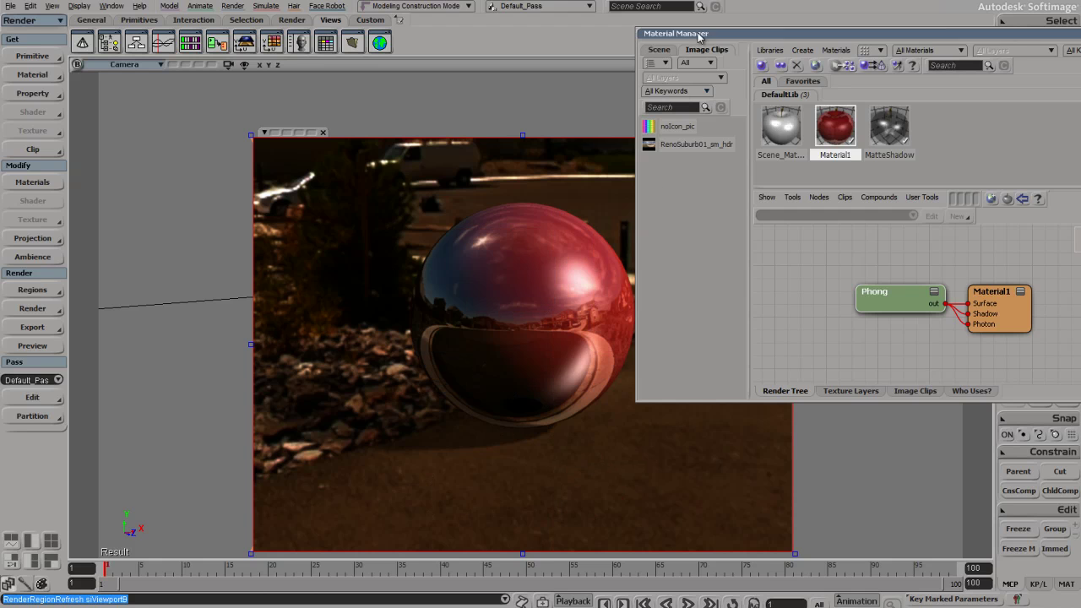
pyautogui.moveTo(695, 36); pyautogui.dragTo(919, 78)
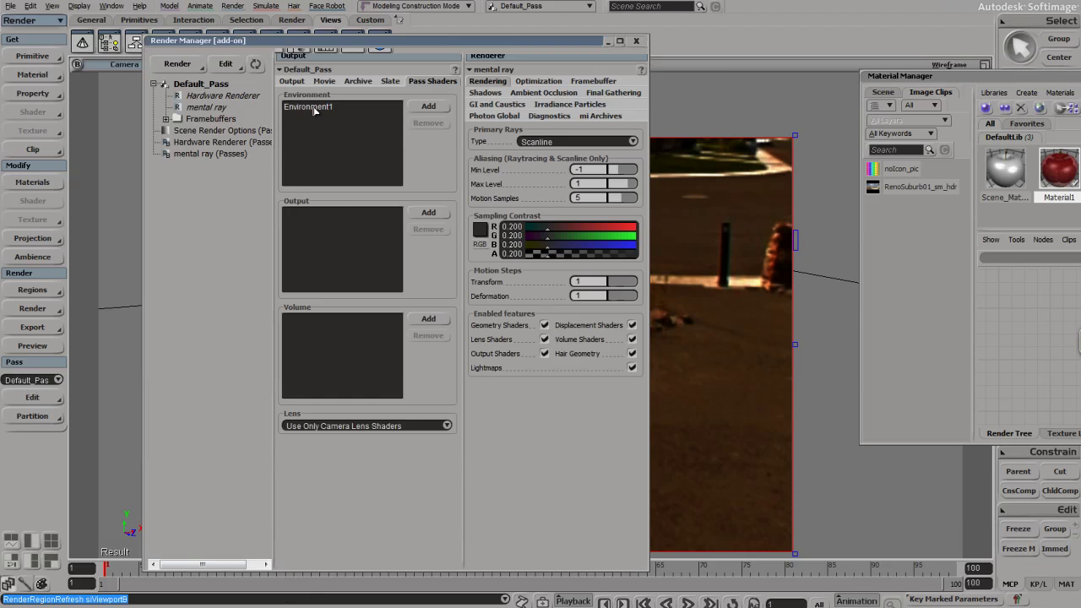
# Step: Set the Y rotation of Default_Pass's Environment1 shader to 90, keeping its properties beside the render region
pyautogui.doubleClick(314, 108)
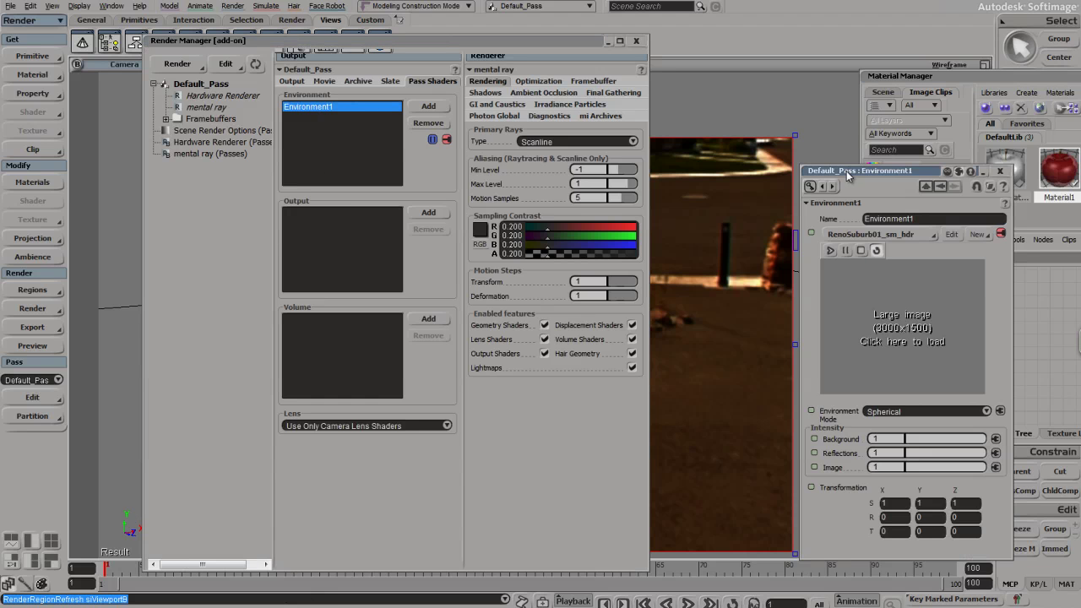
pyautogui.moveTo(847, 175); pyautogui.dragTo(502, 116)
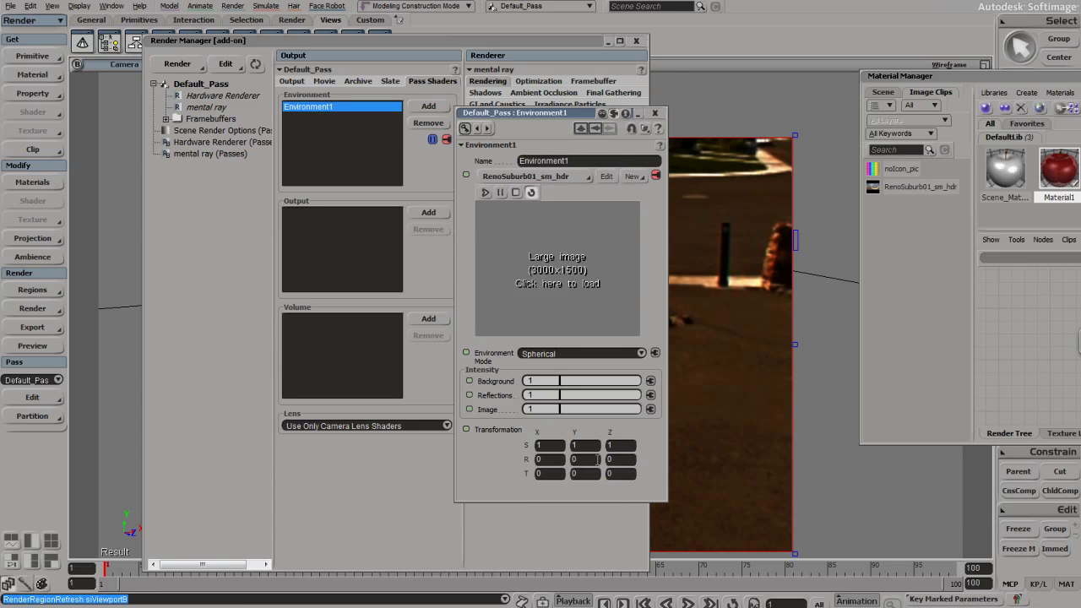
pyautogui.click(589, 459)
pyautogui.click(607, 40)
pyautogui.click(606, 41)
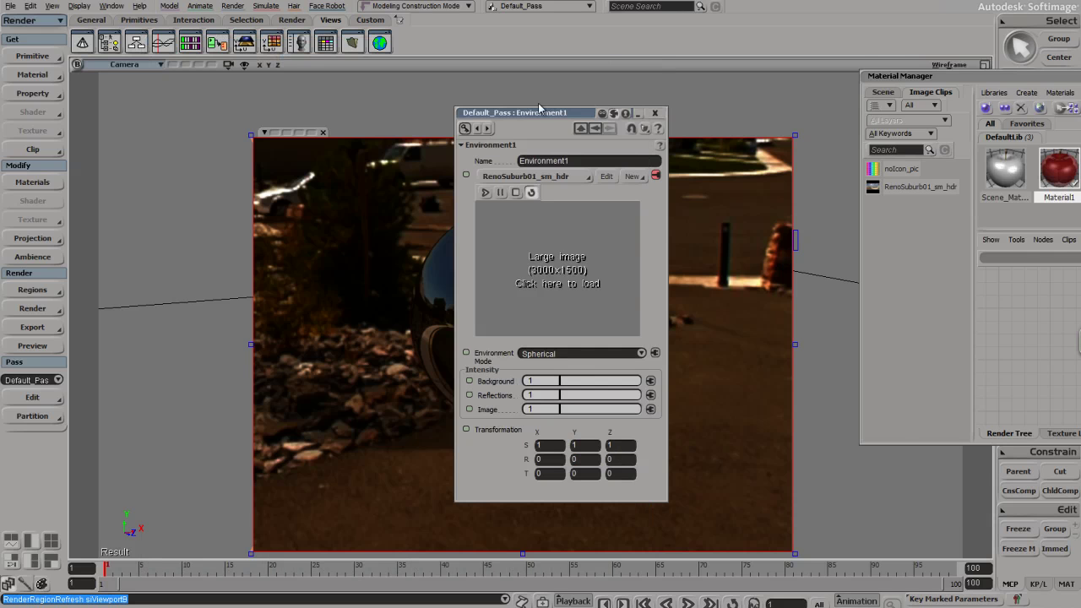
pyautogui.moveTo(543, 110); pyautogui.dragTo(853, 42)
pyautogui.click(895, 390)
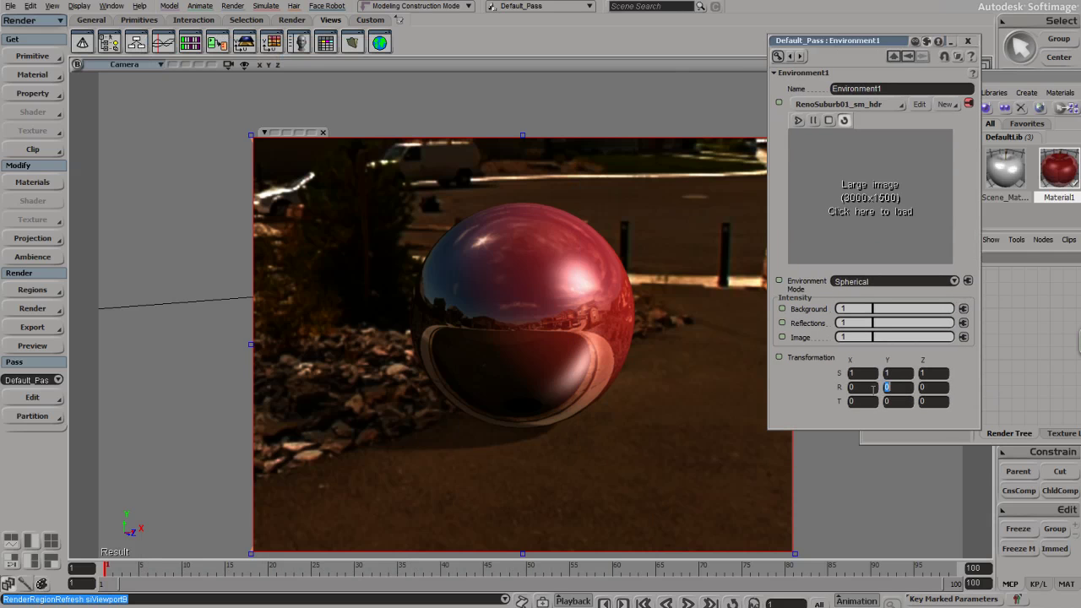
pyautogui.write('90')
pyautogui.press('Return')
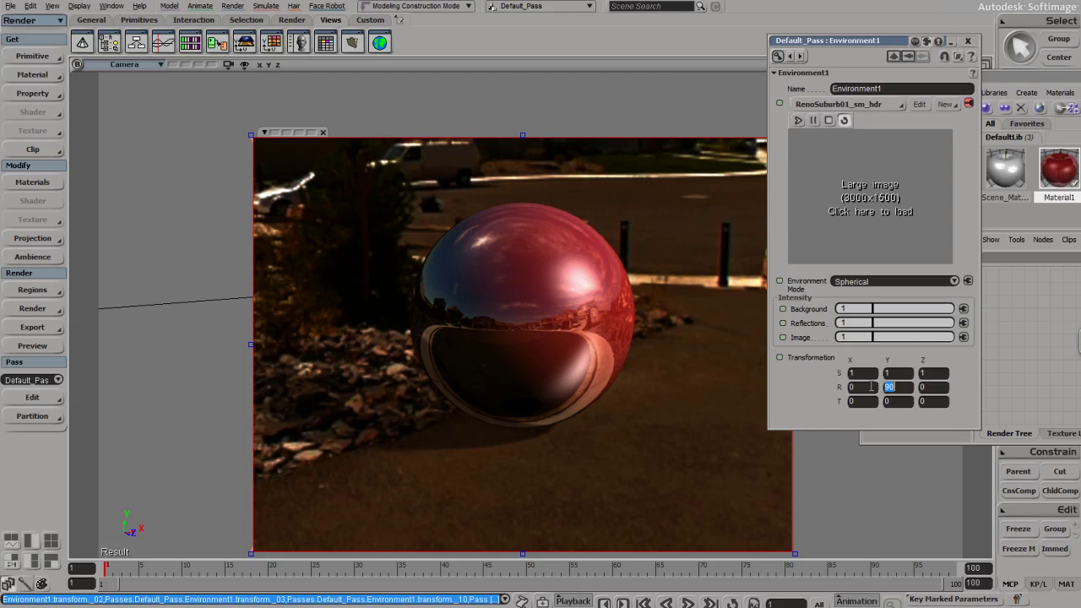